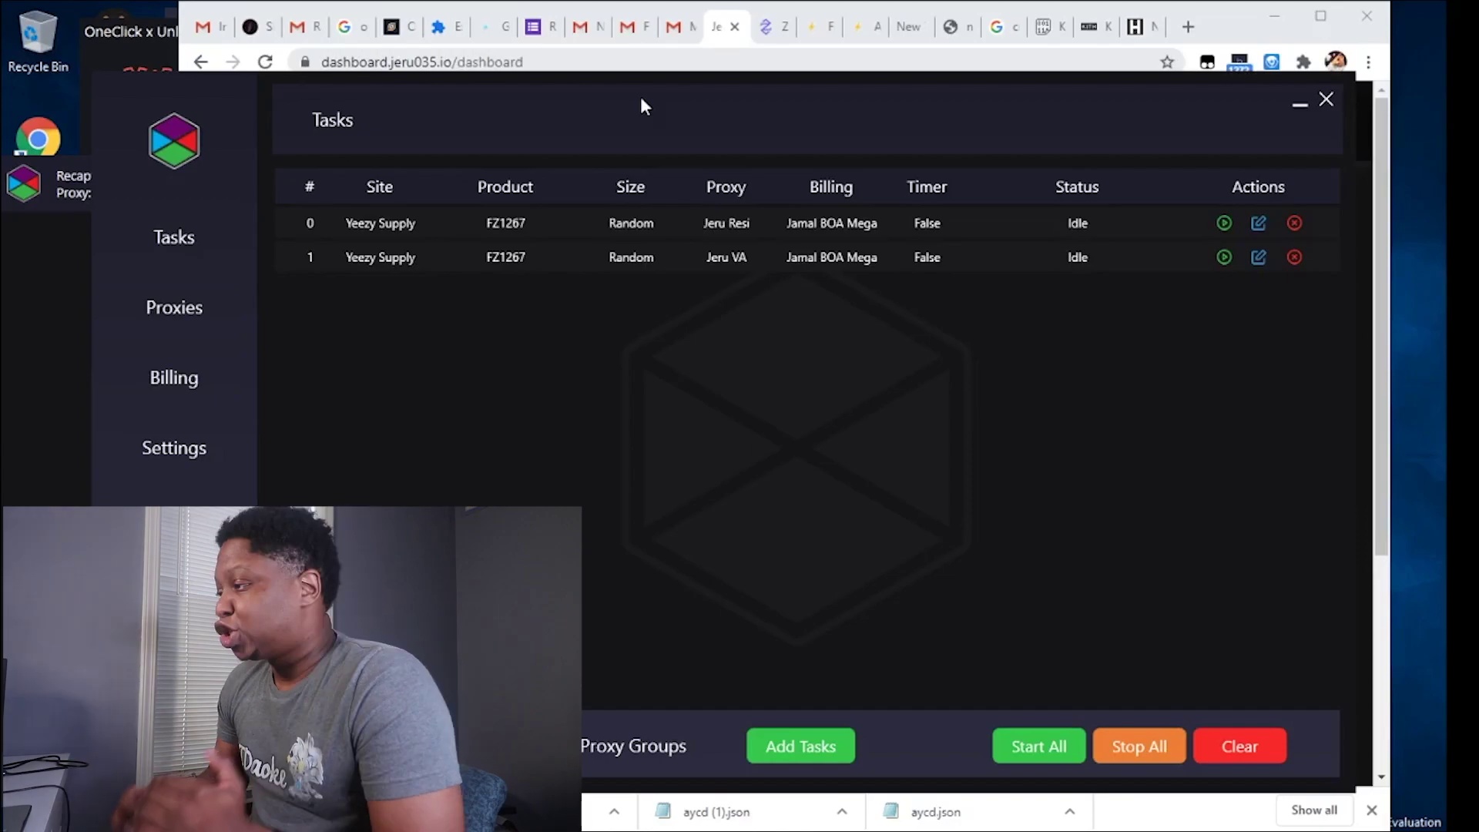
# Start a new Yeezy Supply task with product ID FZ1267.
pyautogui.click(812, 737)
pyautogui.click(988, 268)
pyautogui.click(988, 268)
pyautogui.click(527, 381)
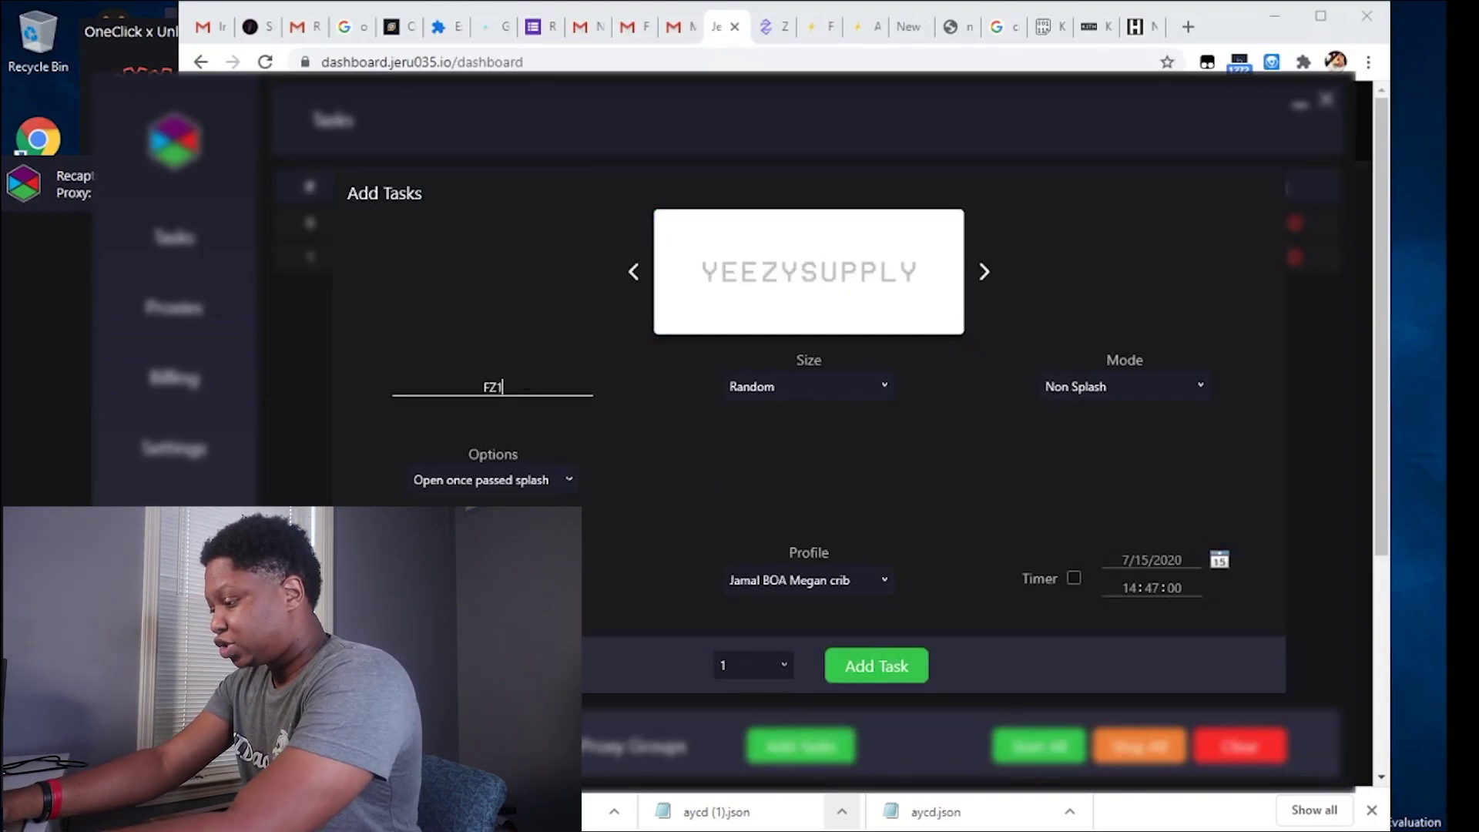
pyautogui.write('FZ1267')
# Keep the size at Random and set the task mode to Splash.
pyautogui.click(846, 390)
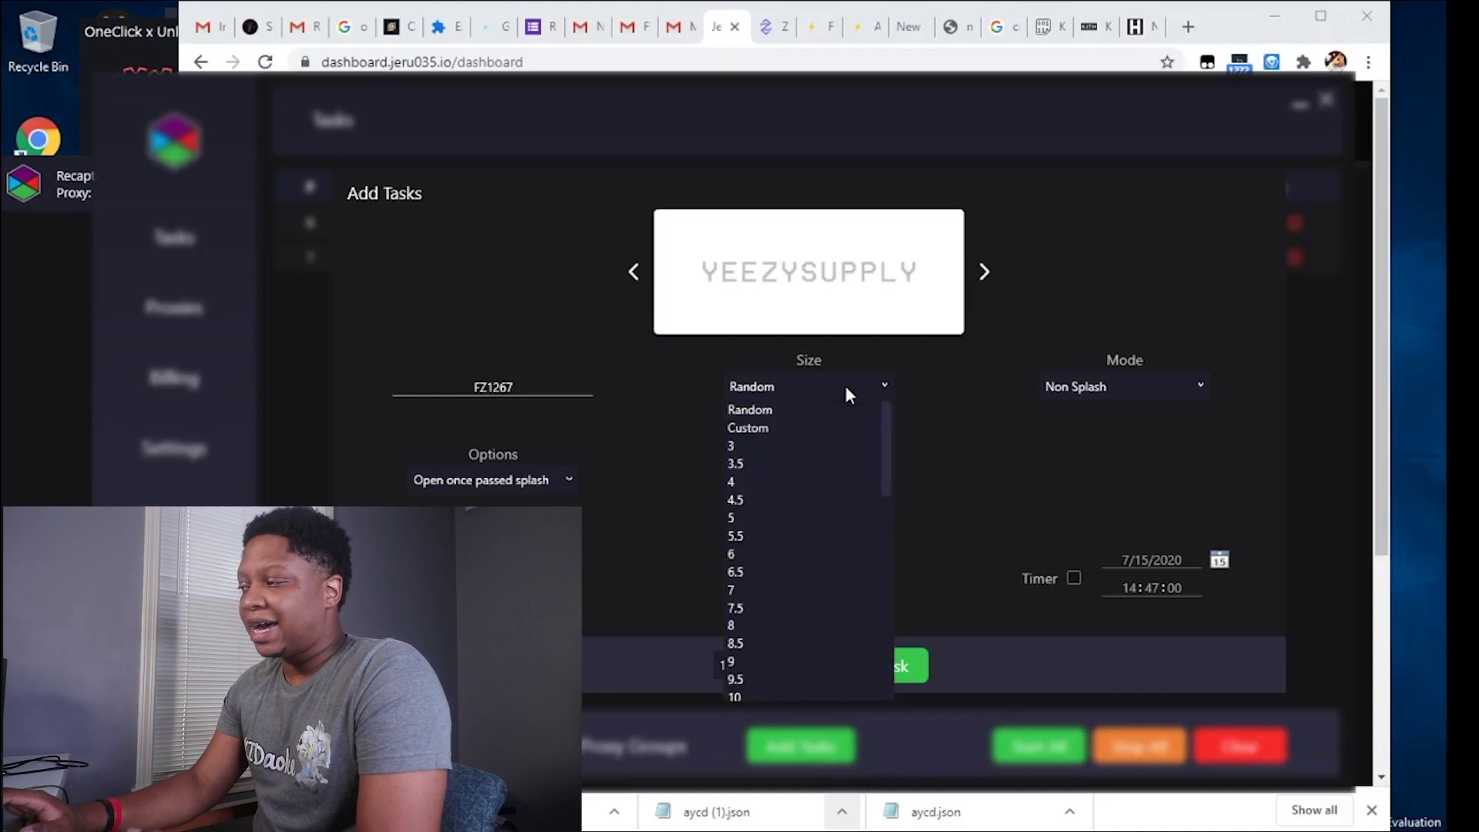
pyautogui.click(846, 389)
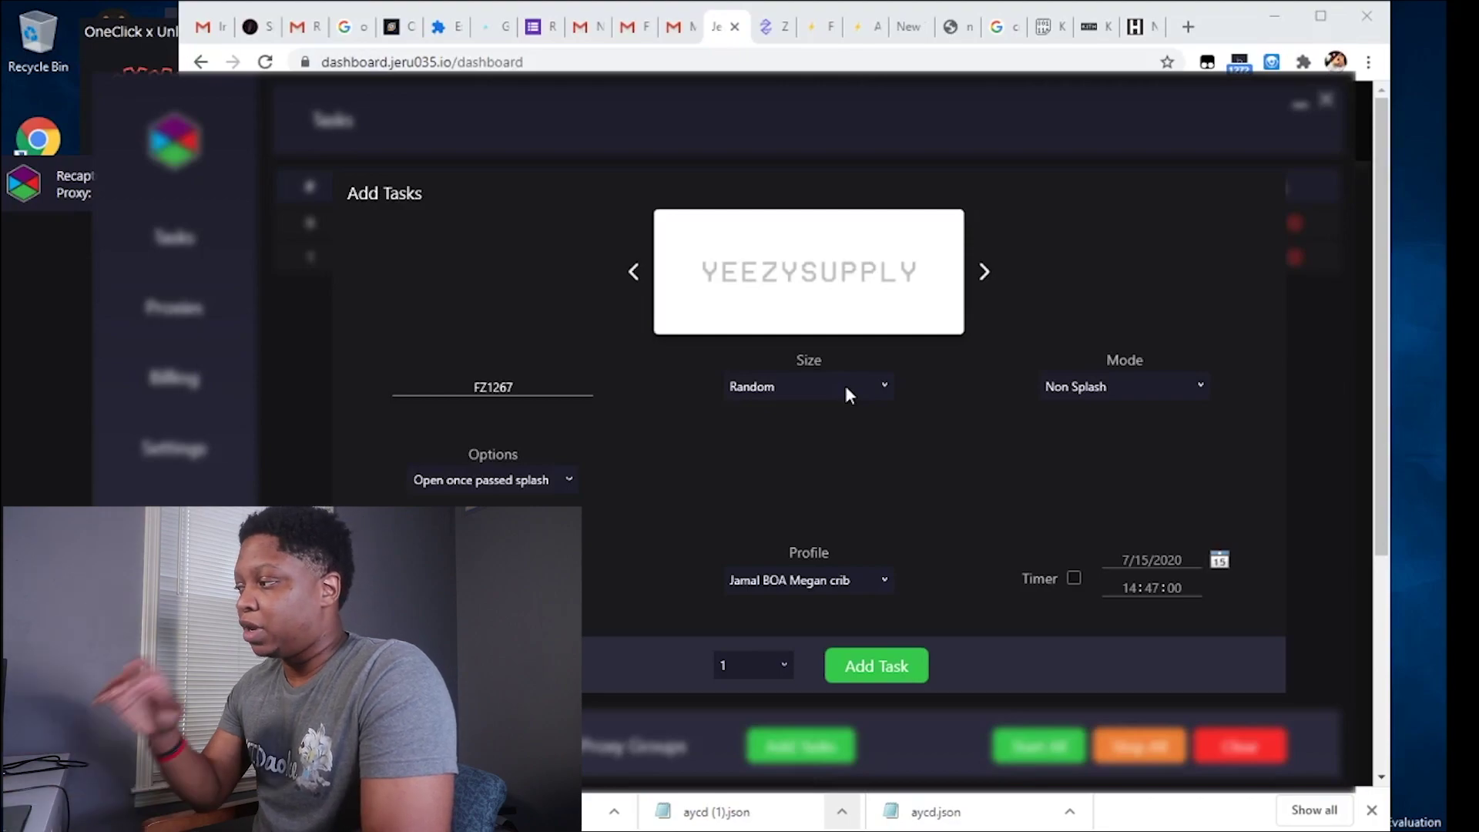
pyautogui.click(1131, 387)
pyautogui.click(1128, 387)
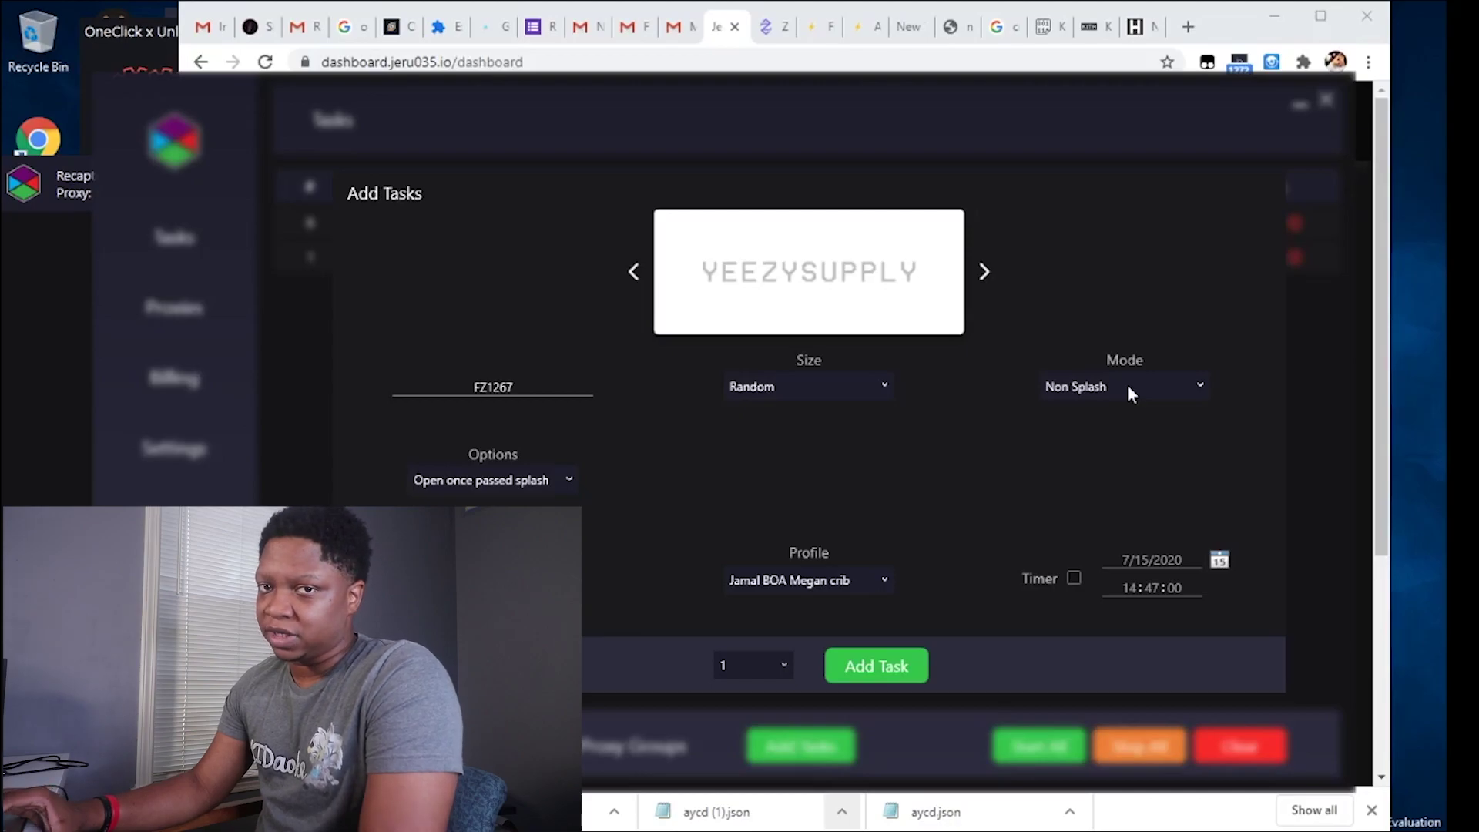
pyautogui.click(1127, 385)
pyautogui.click(1094, 428)
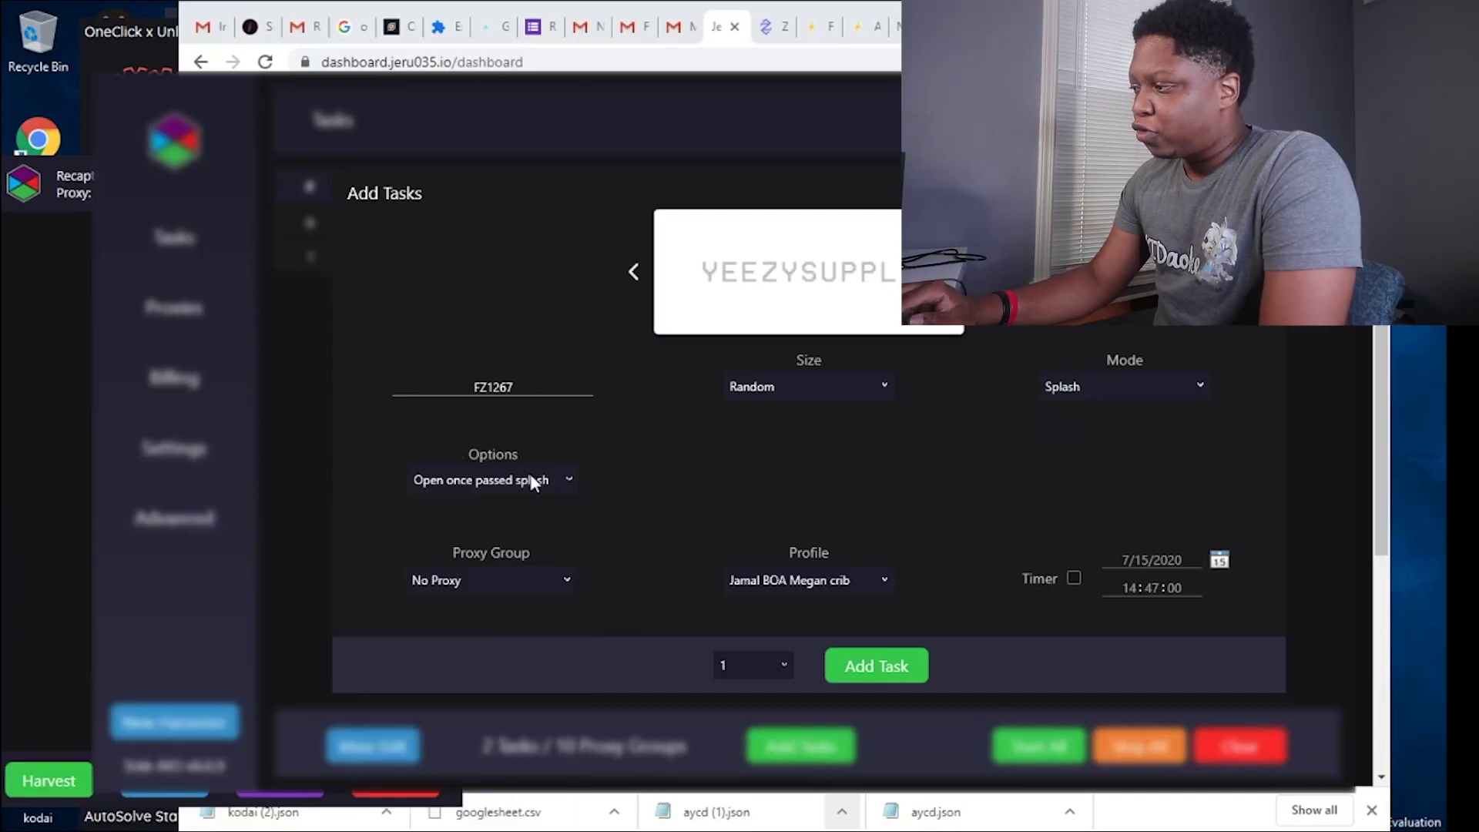
# Show the after-splash Options list for the Yeezy Supply task.
pyautogui.click(531, 482)
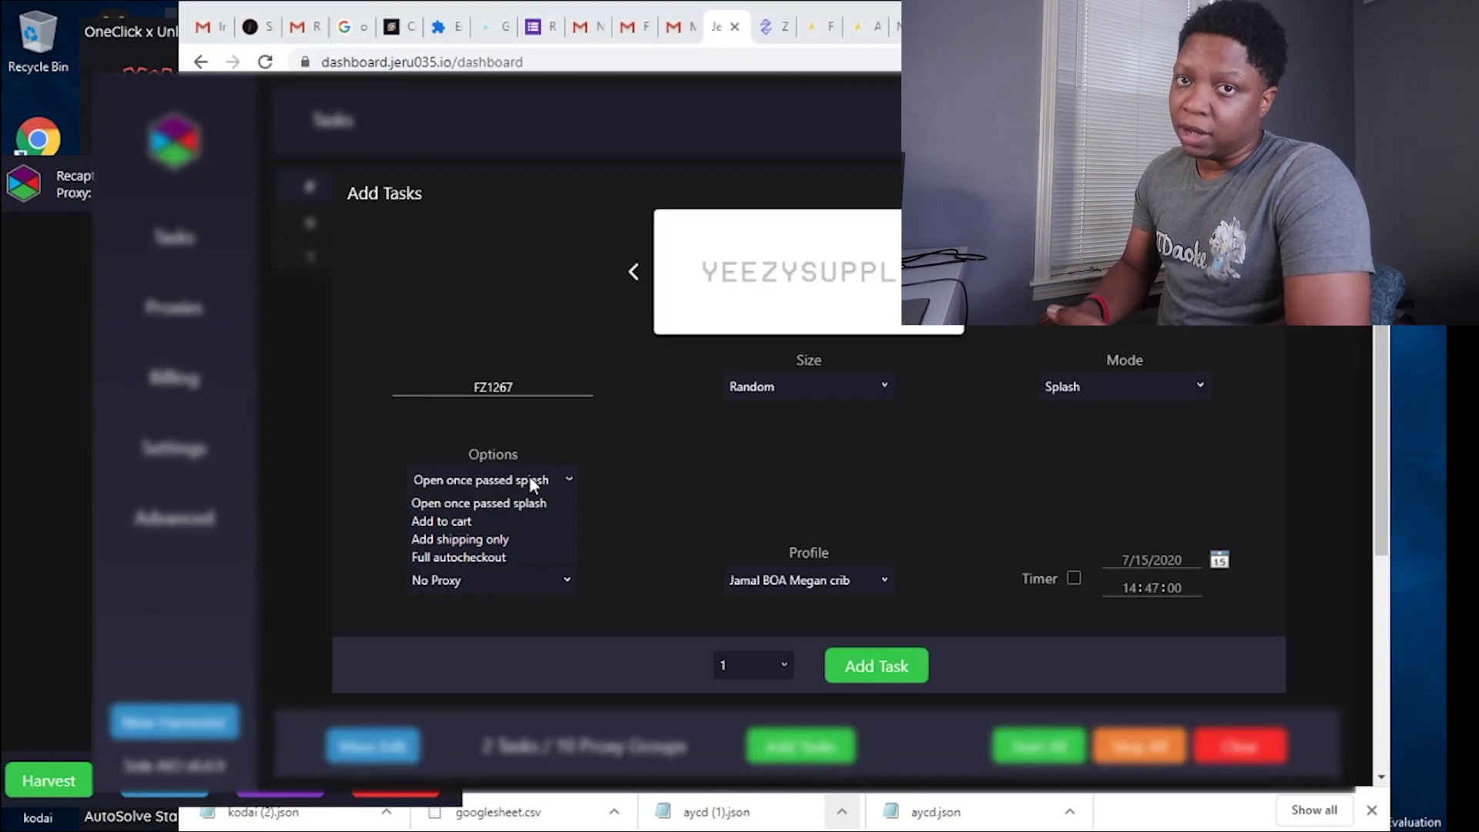
# Keep 'Open once passed splash' and close the Options list.
pyautogui.click(545, 460)
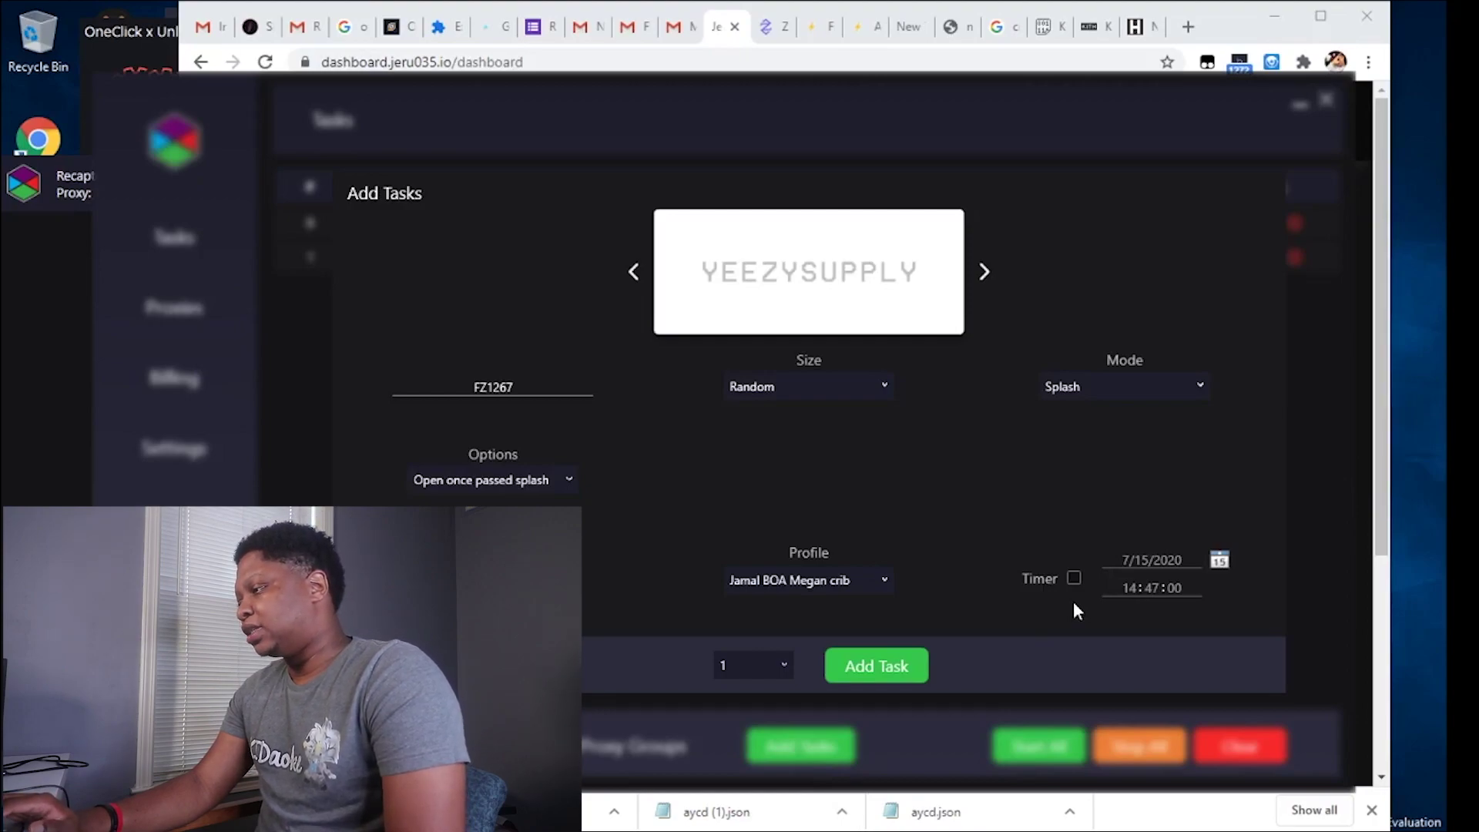
# Add the FZ1267 task on Jeru Resi, Jeru VA and Jeru NY proxy groups.
pyautogui.click(905, 663)
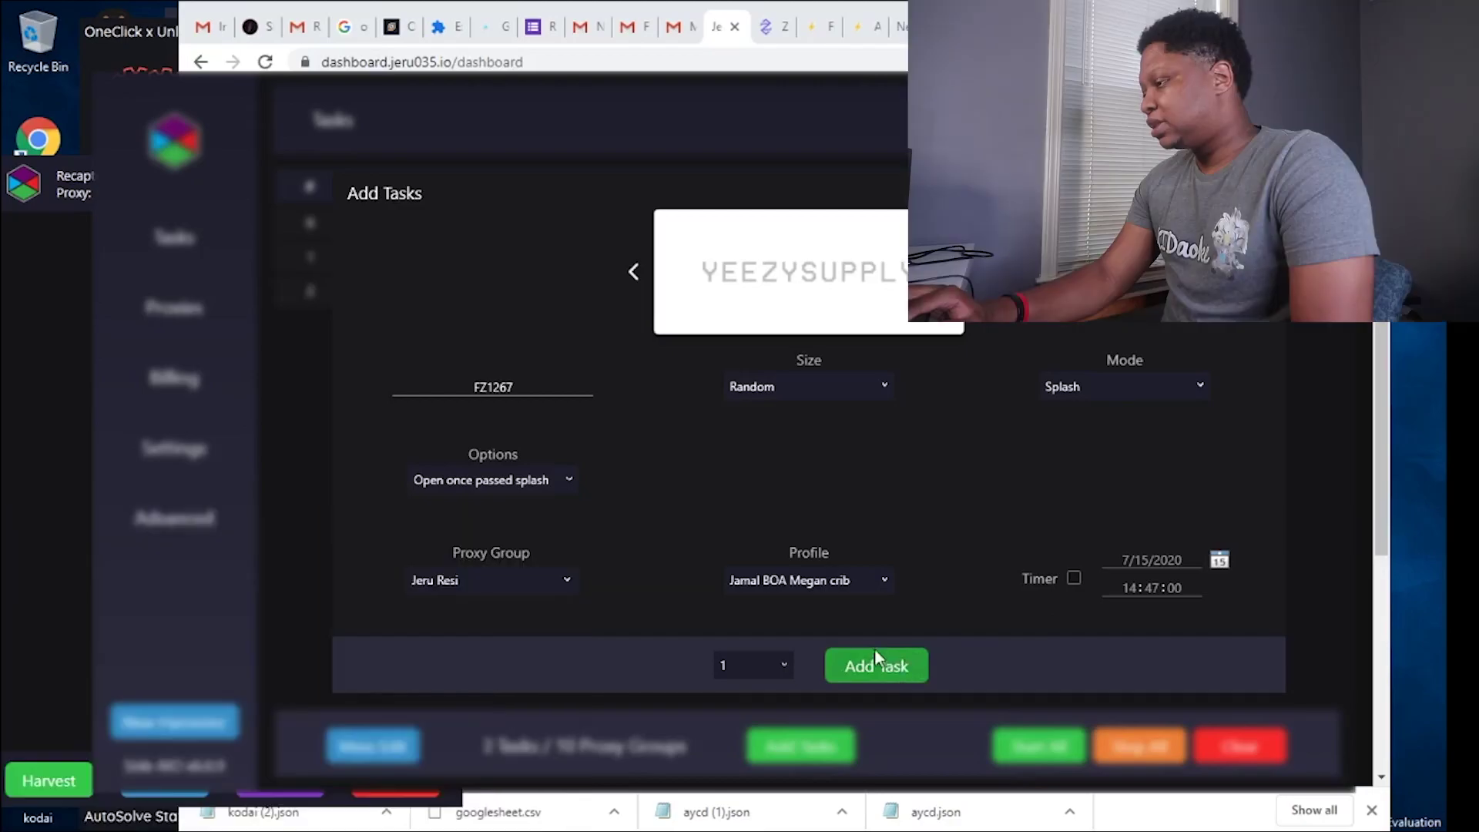
pyautogui.click(540, 579)
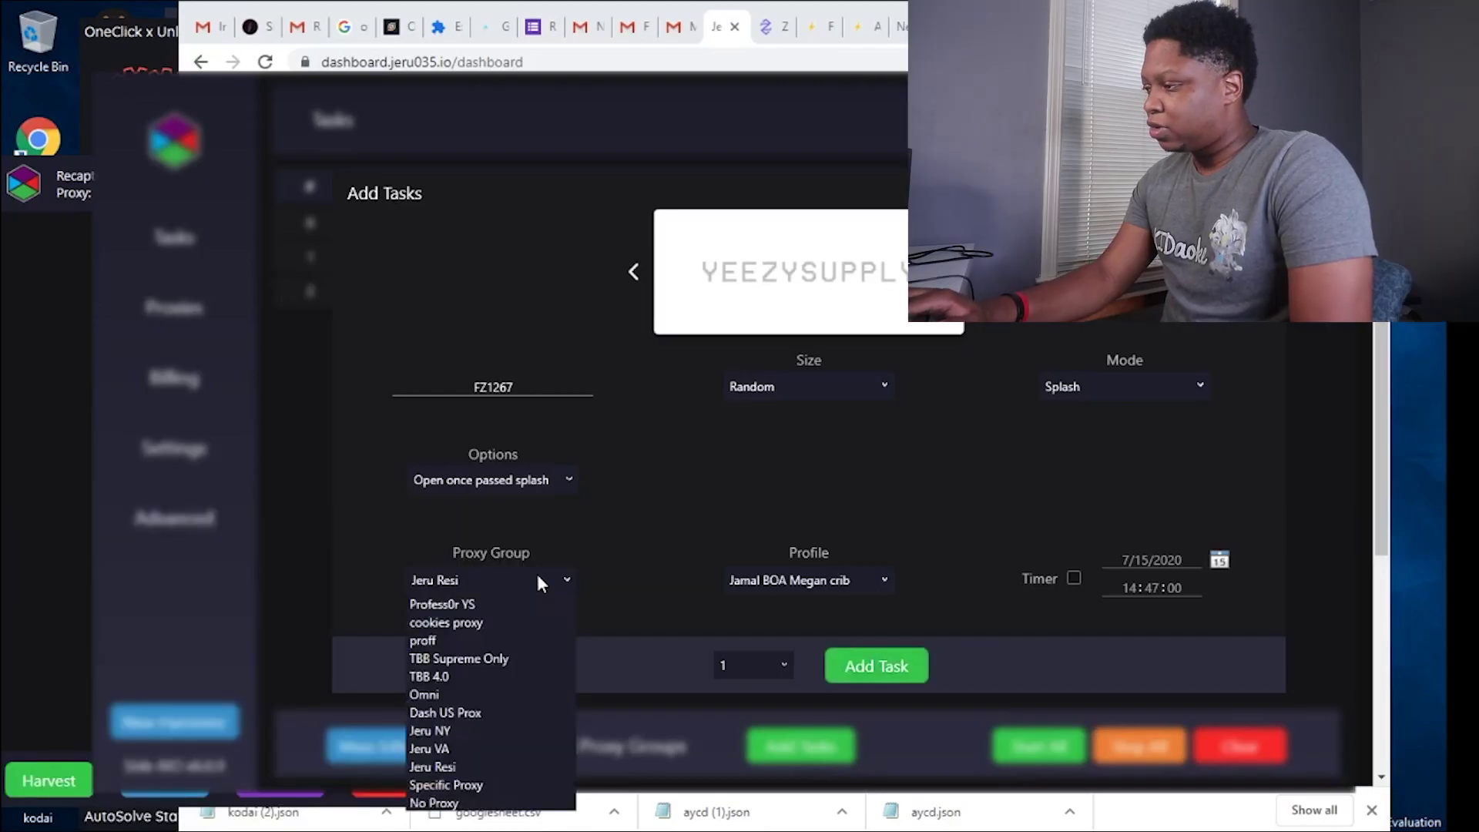
pyautogui.click(456, 746)
pyautogui.click(879, 666)
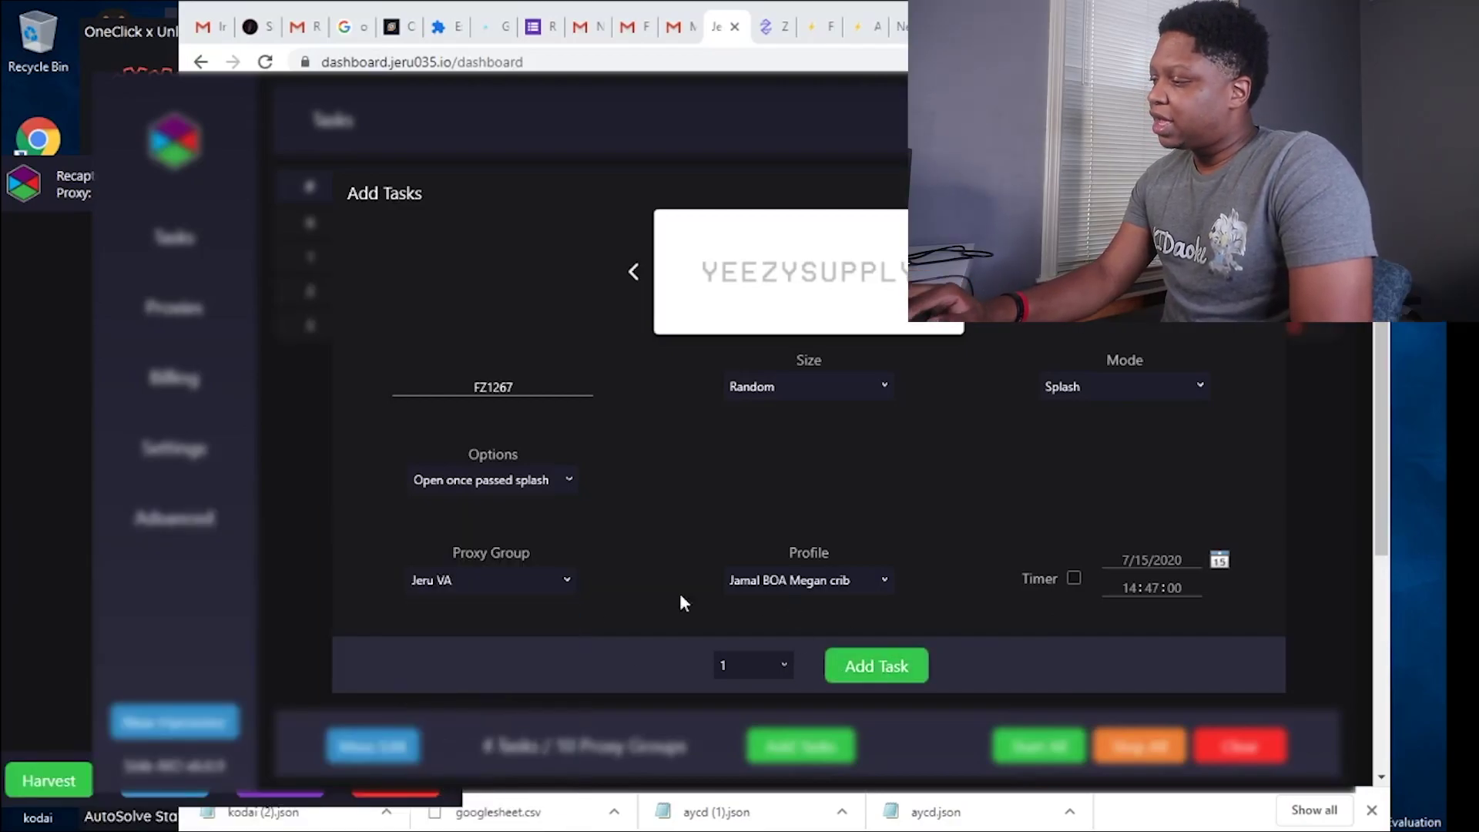
pyautogui.click(506, 579)
pyautogui.click(452, 728)
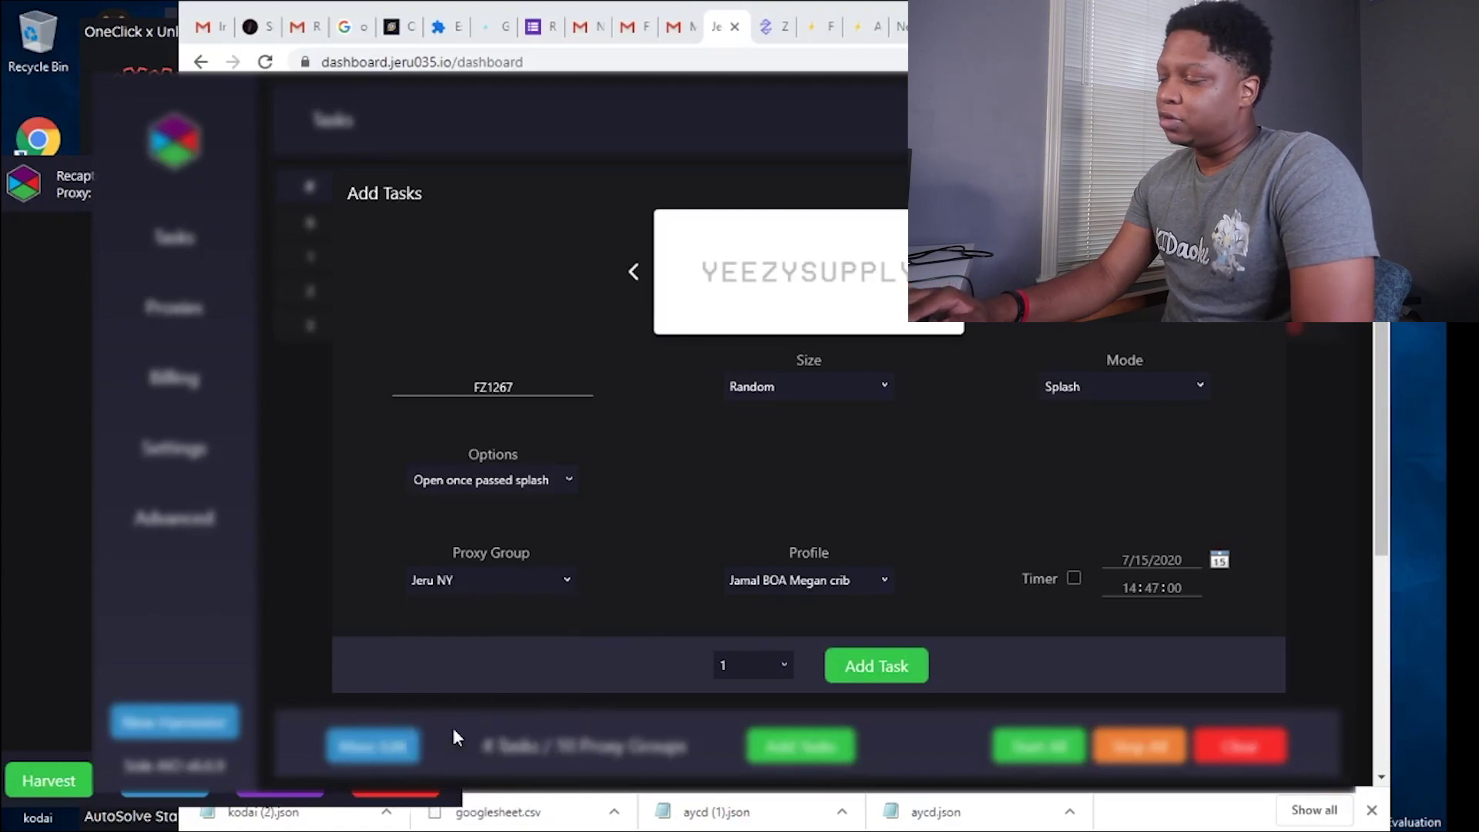
pyautogui.click(880, 667)
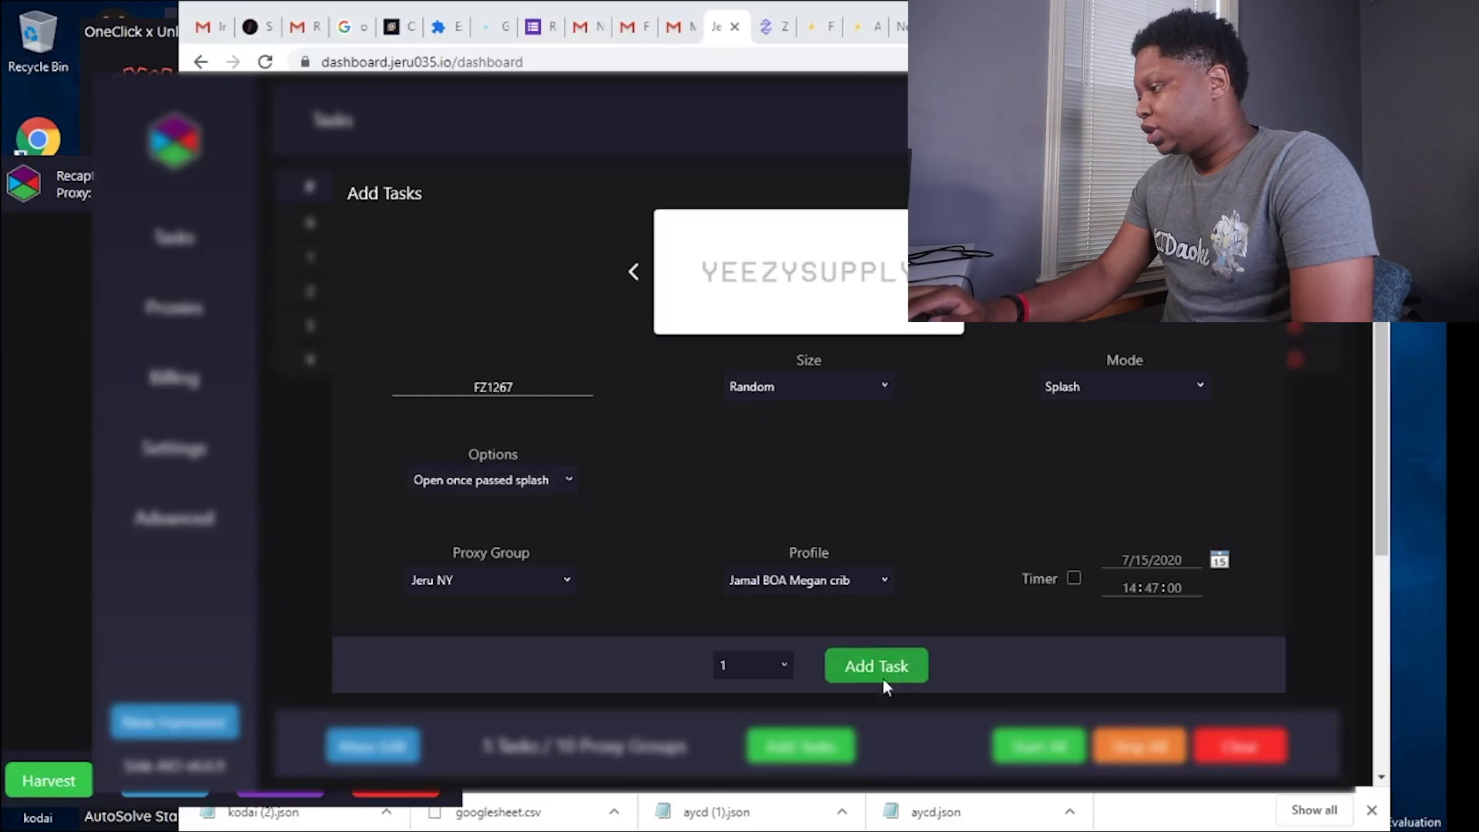
pyautogui.click(898, 734)
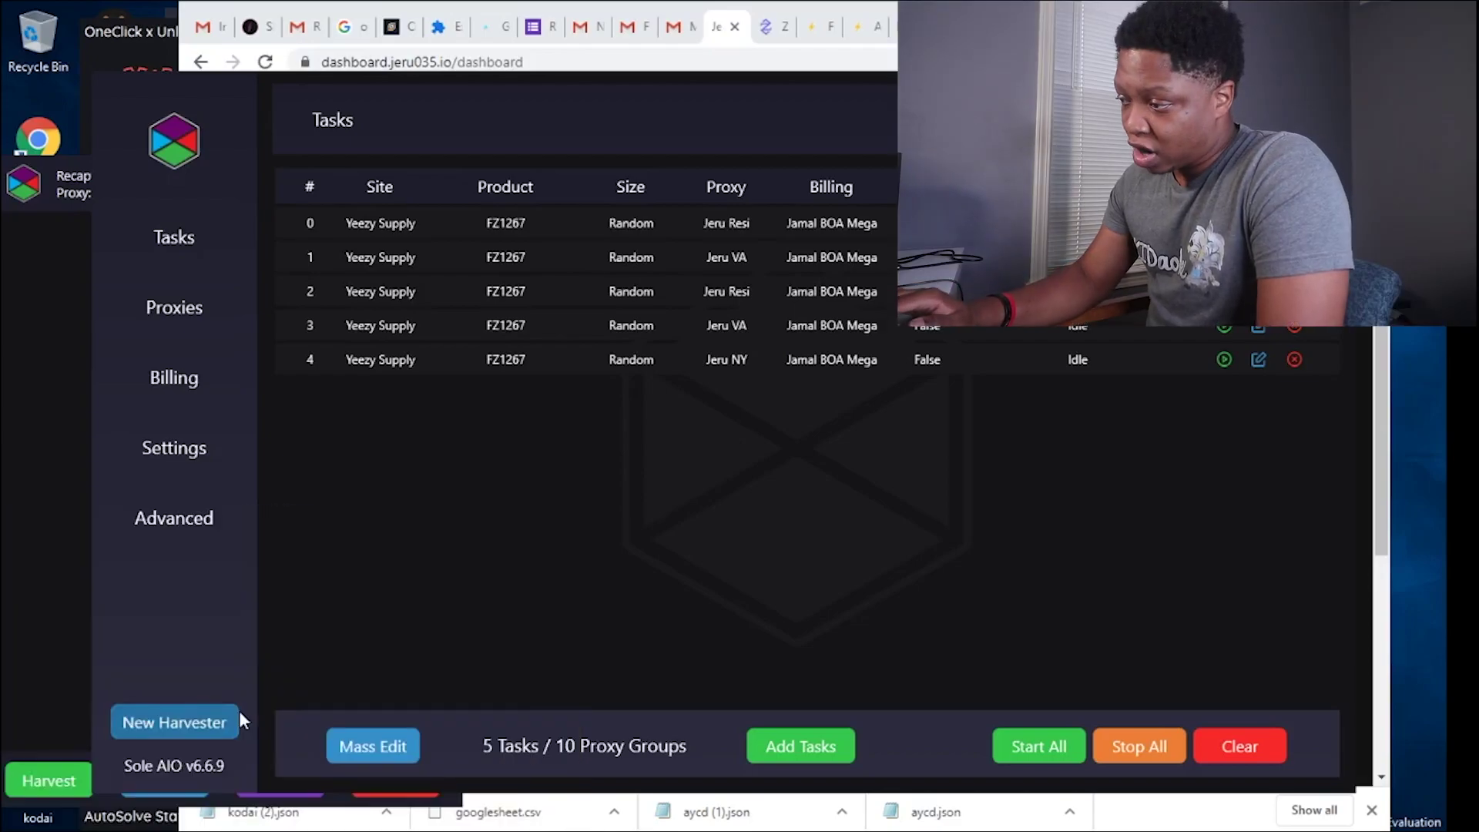
# Open the New Harvester menu of harvester types.
pyautogui.click(176, 725)
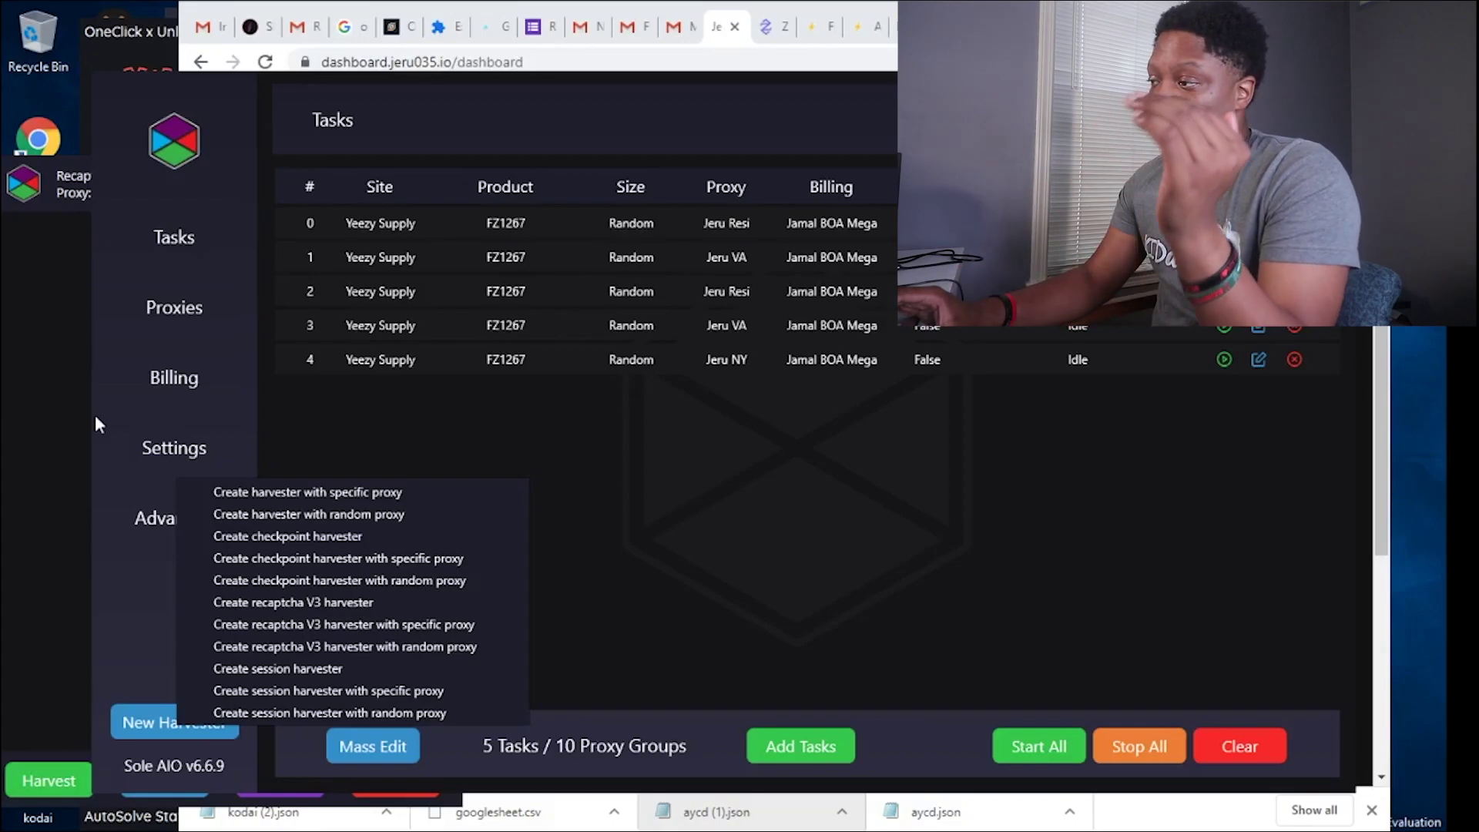
# Create a Recaptcha V3 harvester with a specific proxy and open its YouTube sign-in.
pyautogui.click(285, 625)
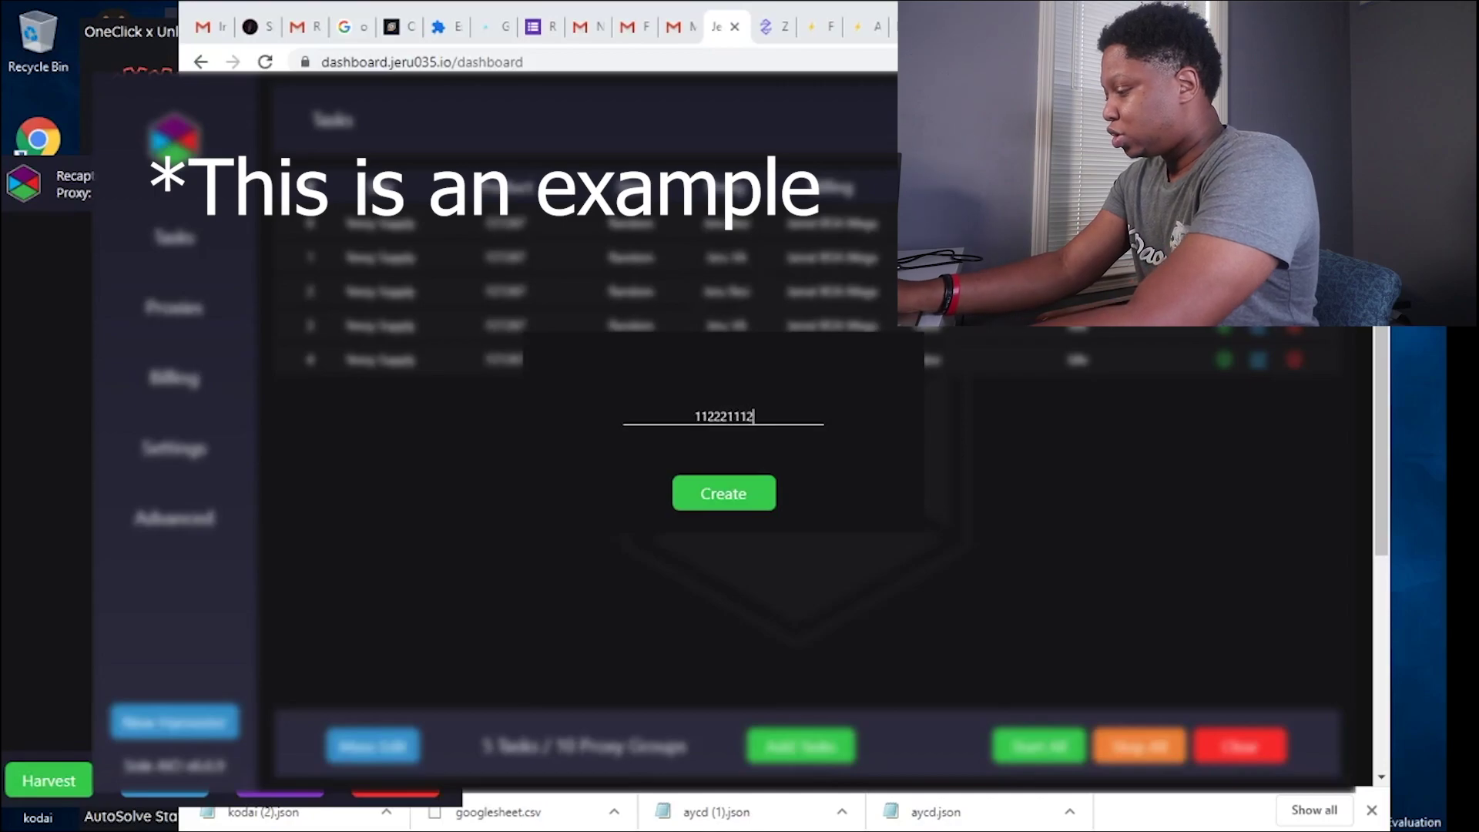
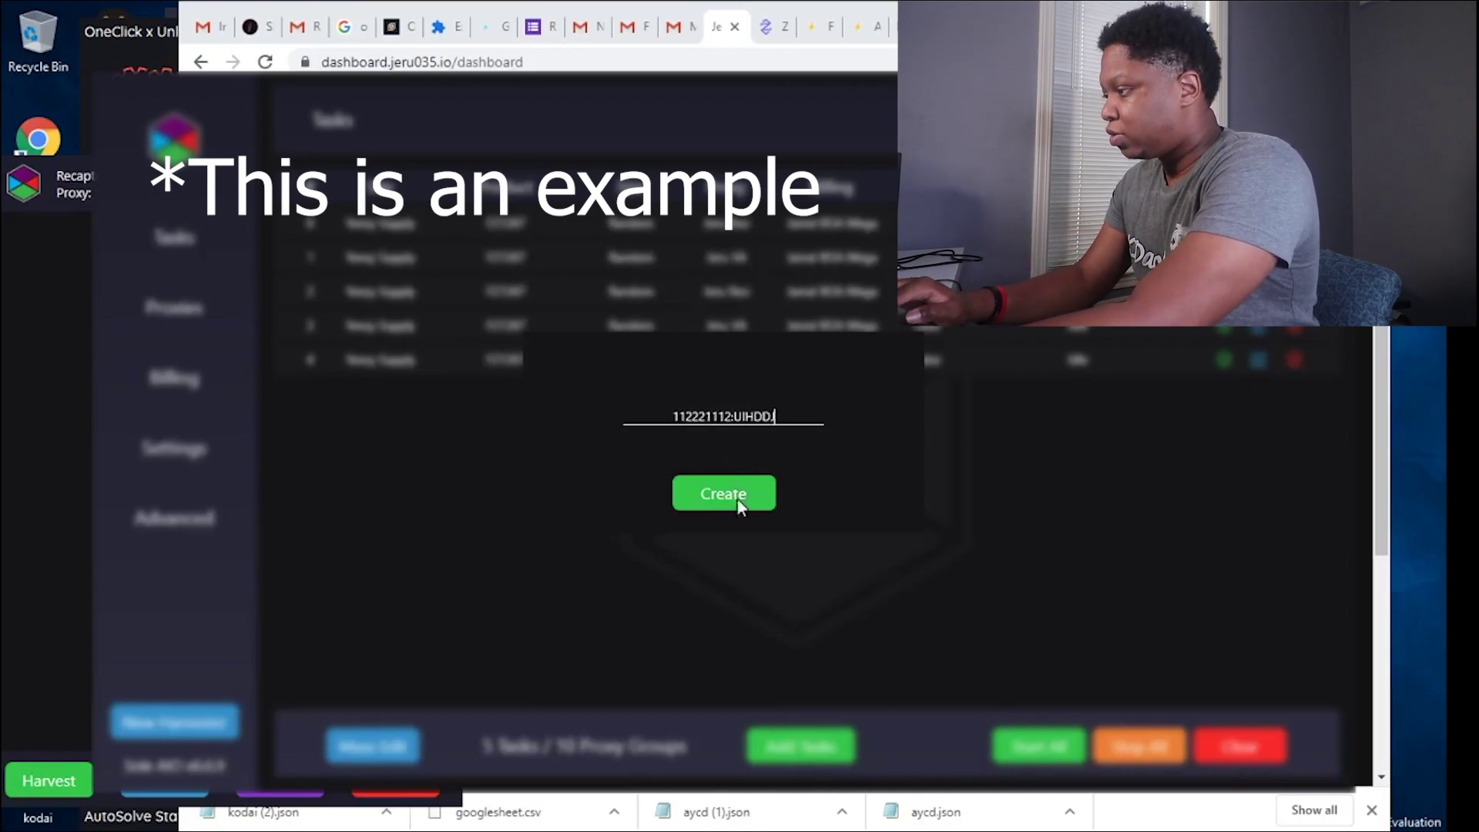
pyautogui.click(754, 492)
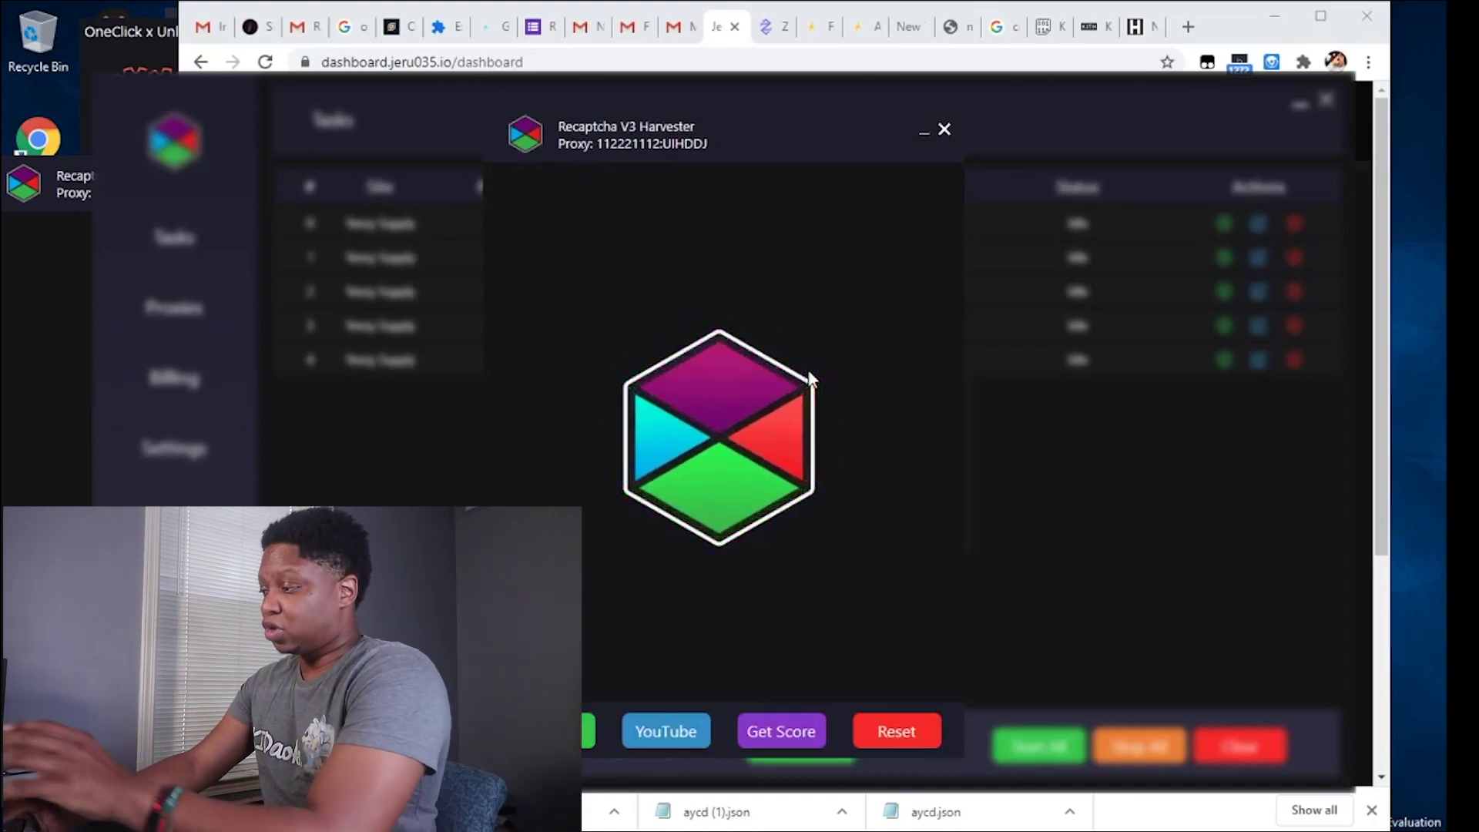
pyautogui.click(665, 732)
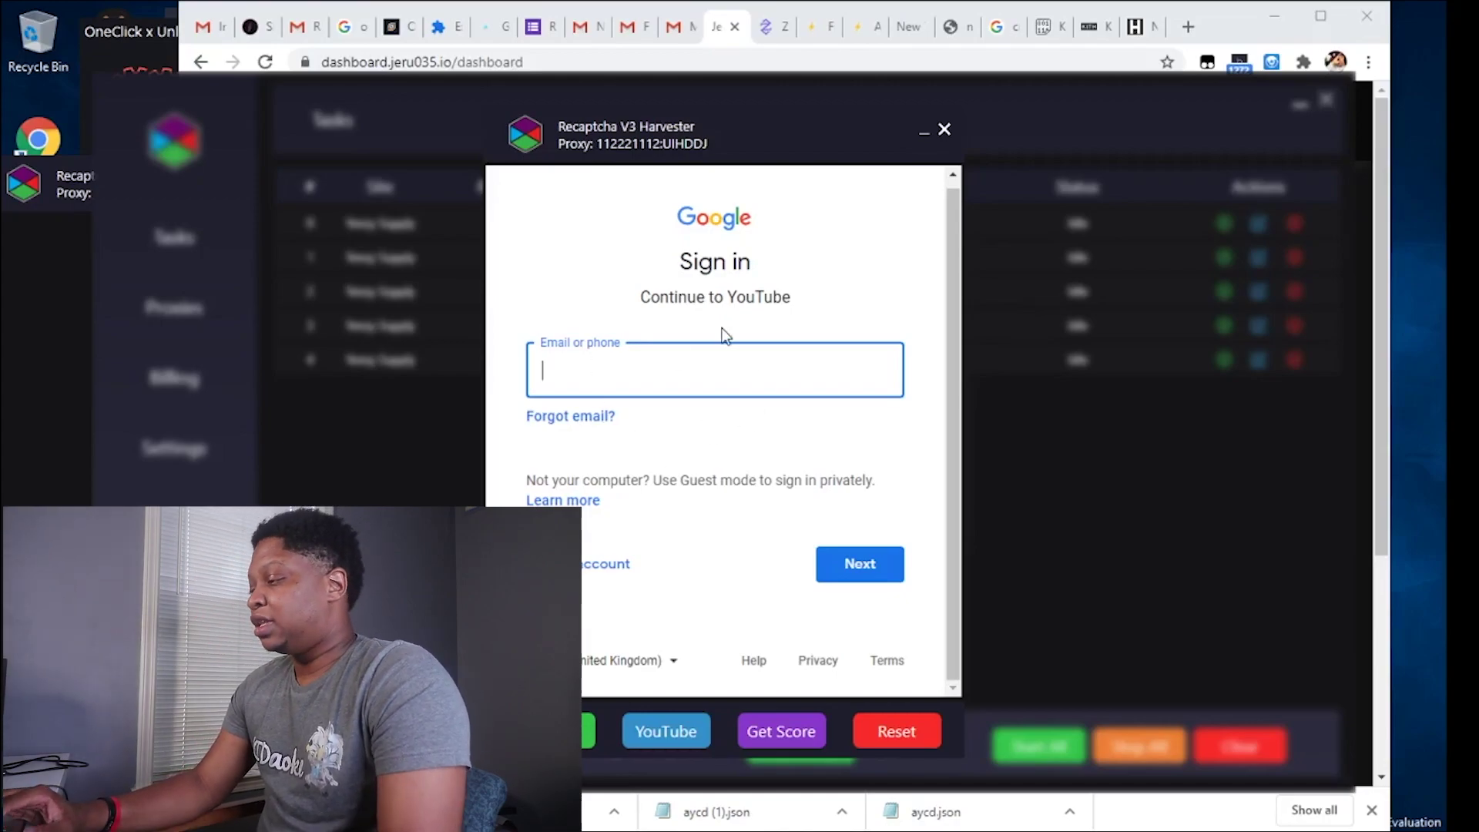
pyautogui.click(584, 718)
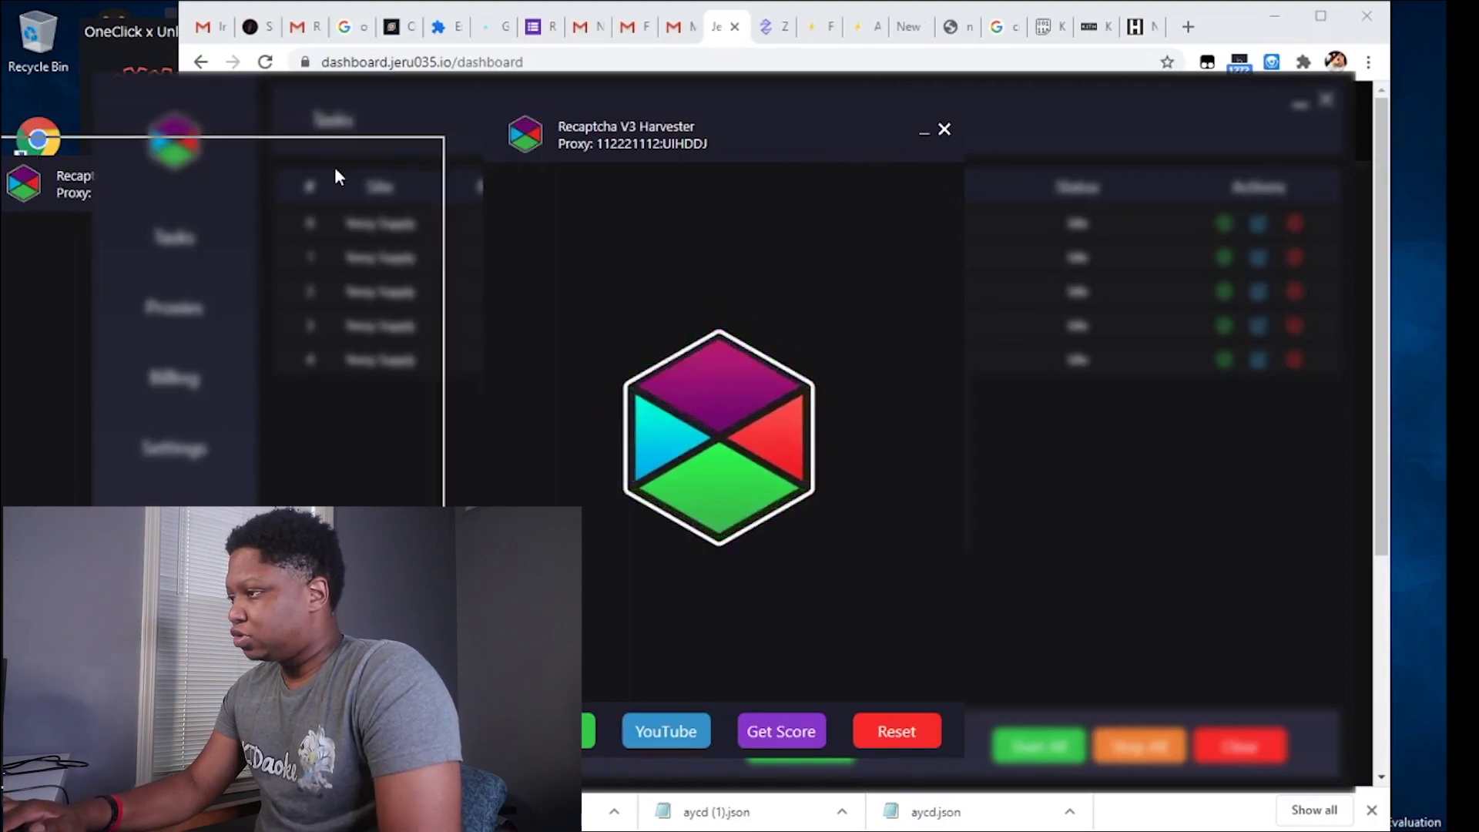
# Move the Recaptcha V3 harvester aside and reopen the harvester-type menu.
pyautogui.moveTo(356, 194); pyautogui.dragTo(370, 194)
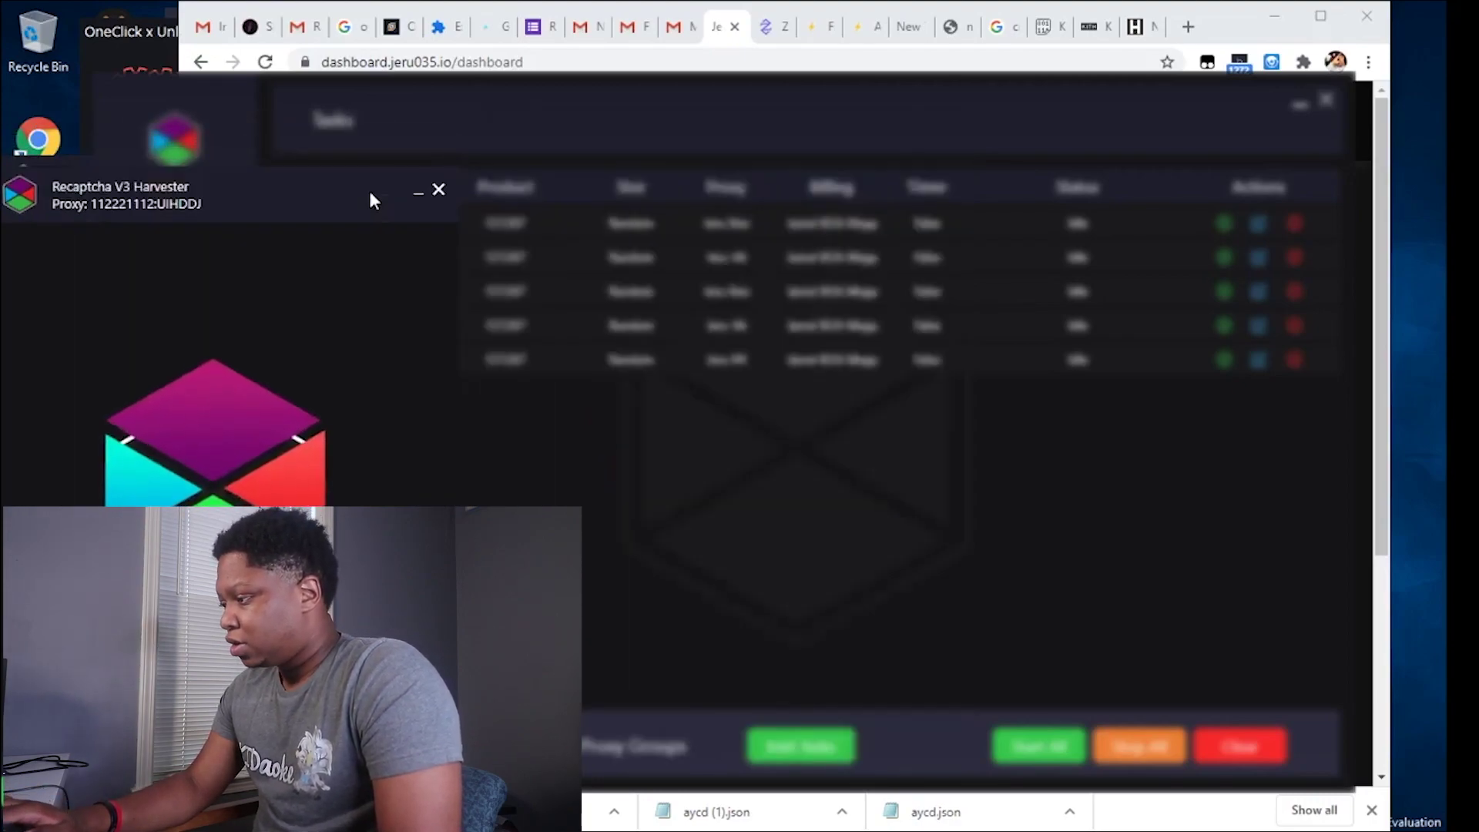
pyautogui.click(705, 124)
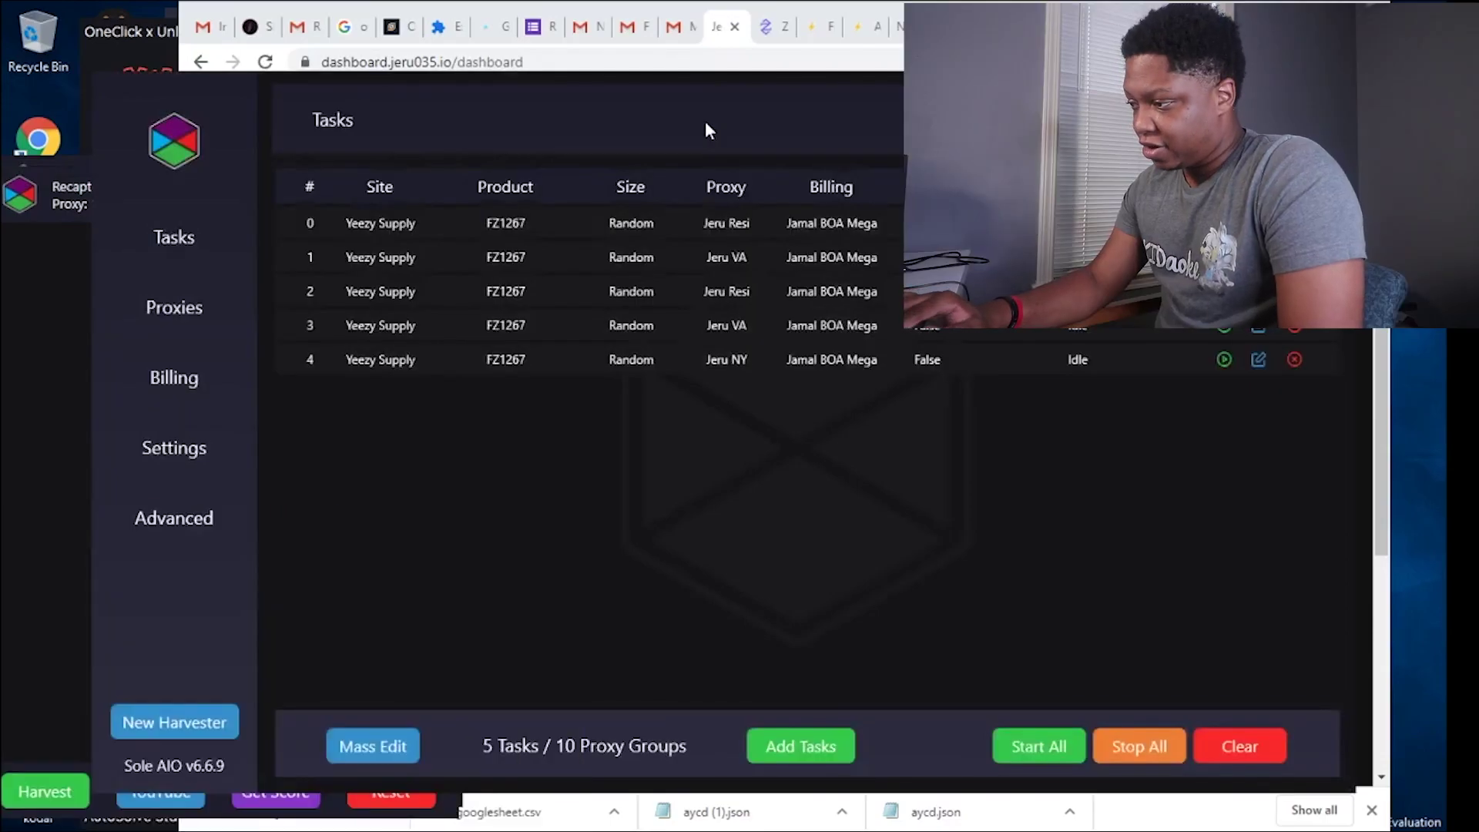
pyautogui.click(174, 723)
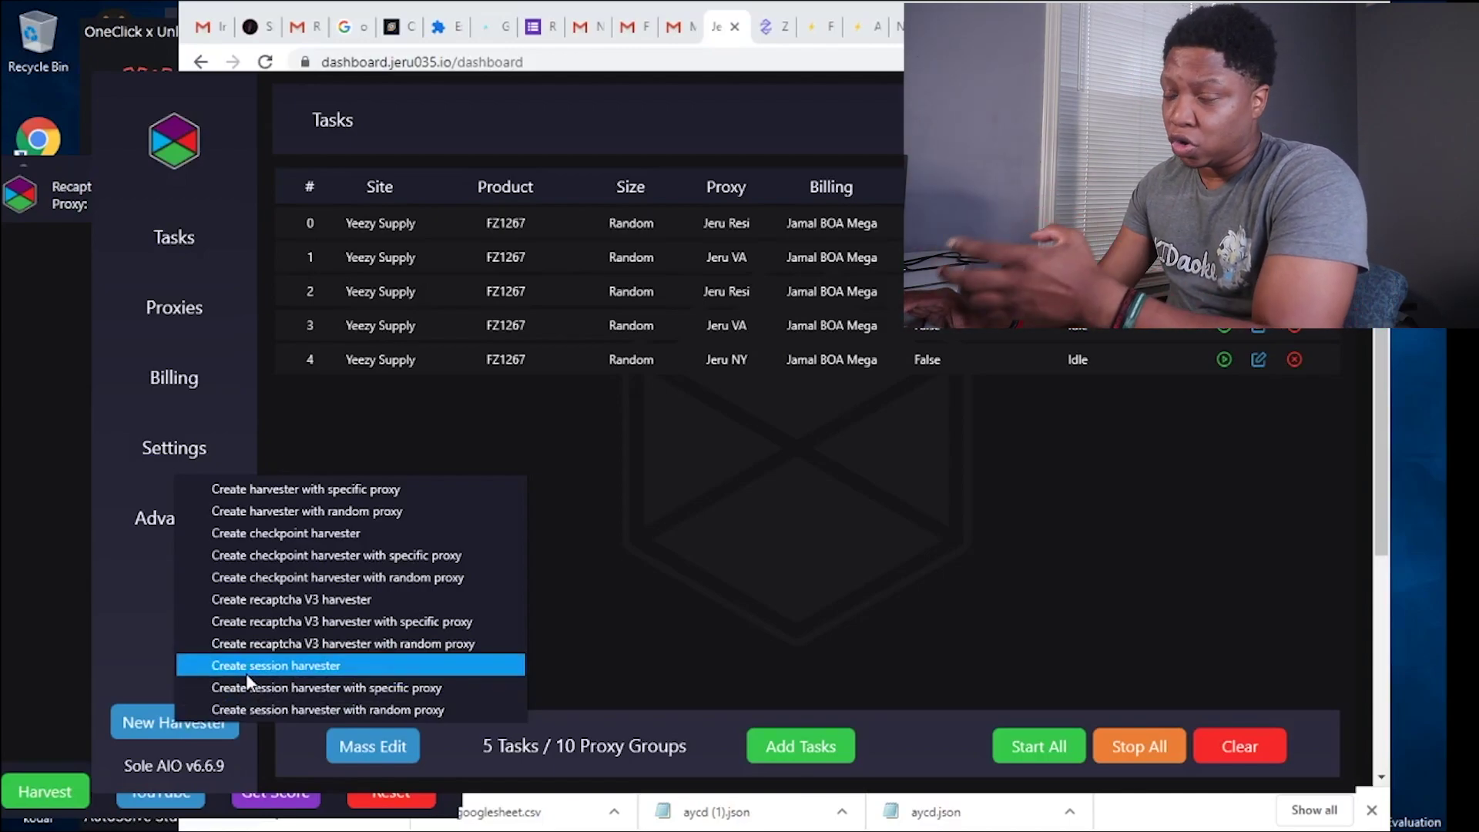
# Replace a plain session harvester with one using a specific proxy.
pyautogui.click(246, 674)
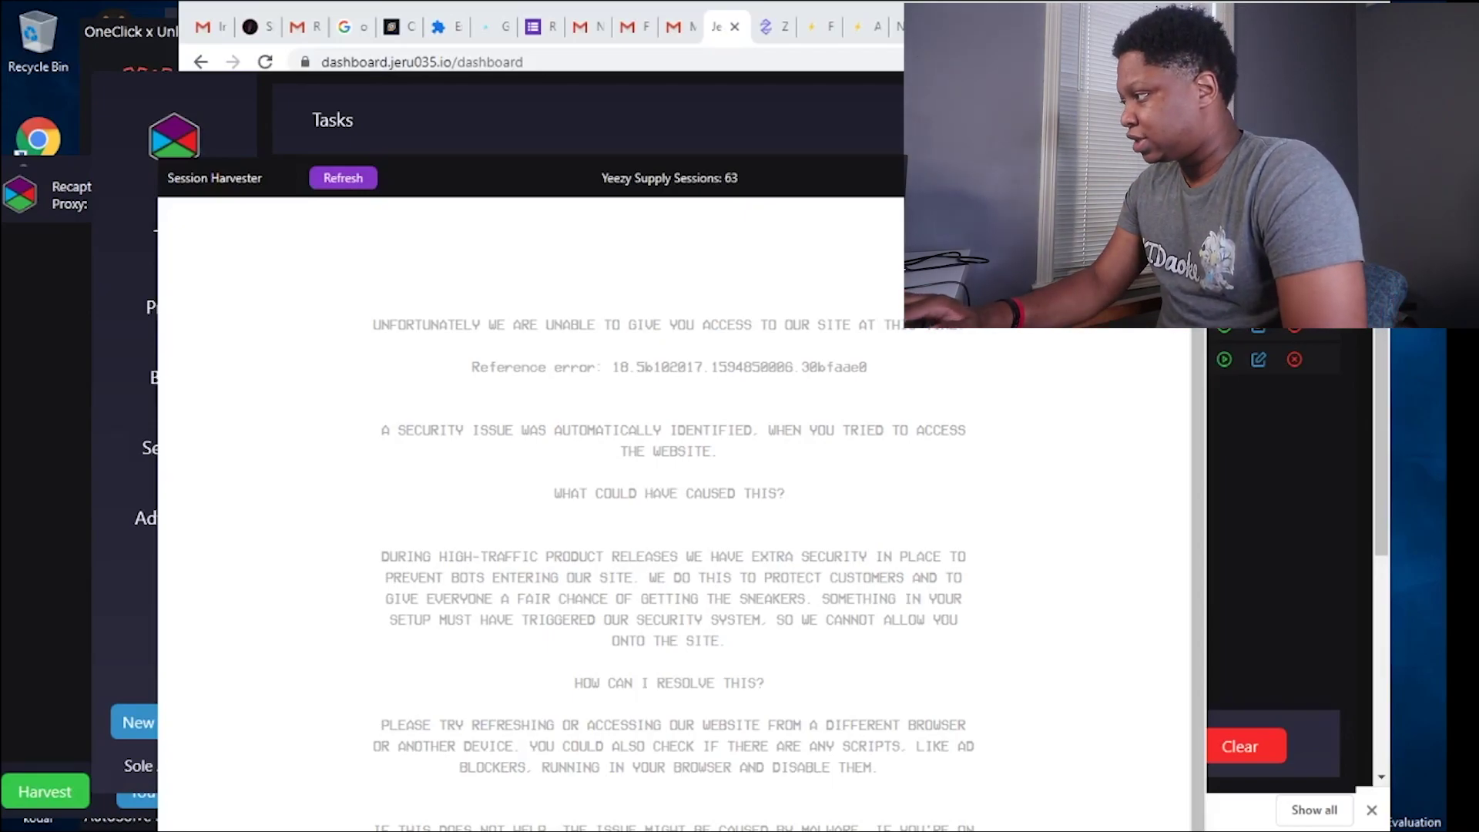
pyautogui.hotkey('alt', 'F4')
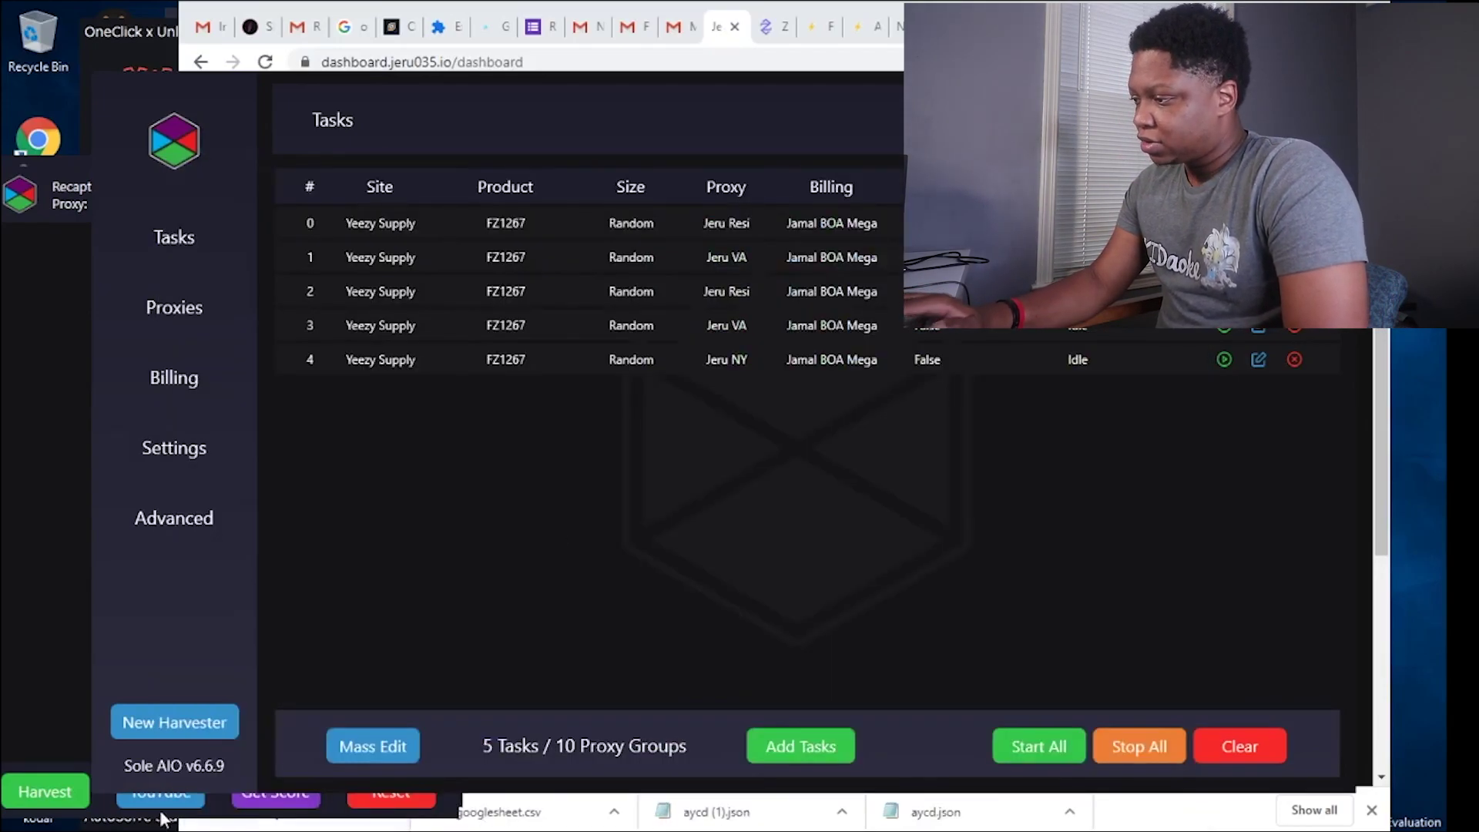
pyautogui.click(192, 718)
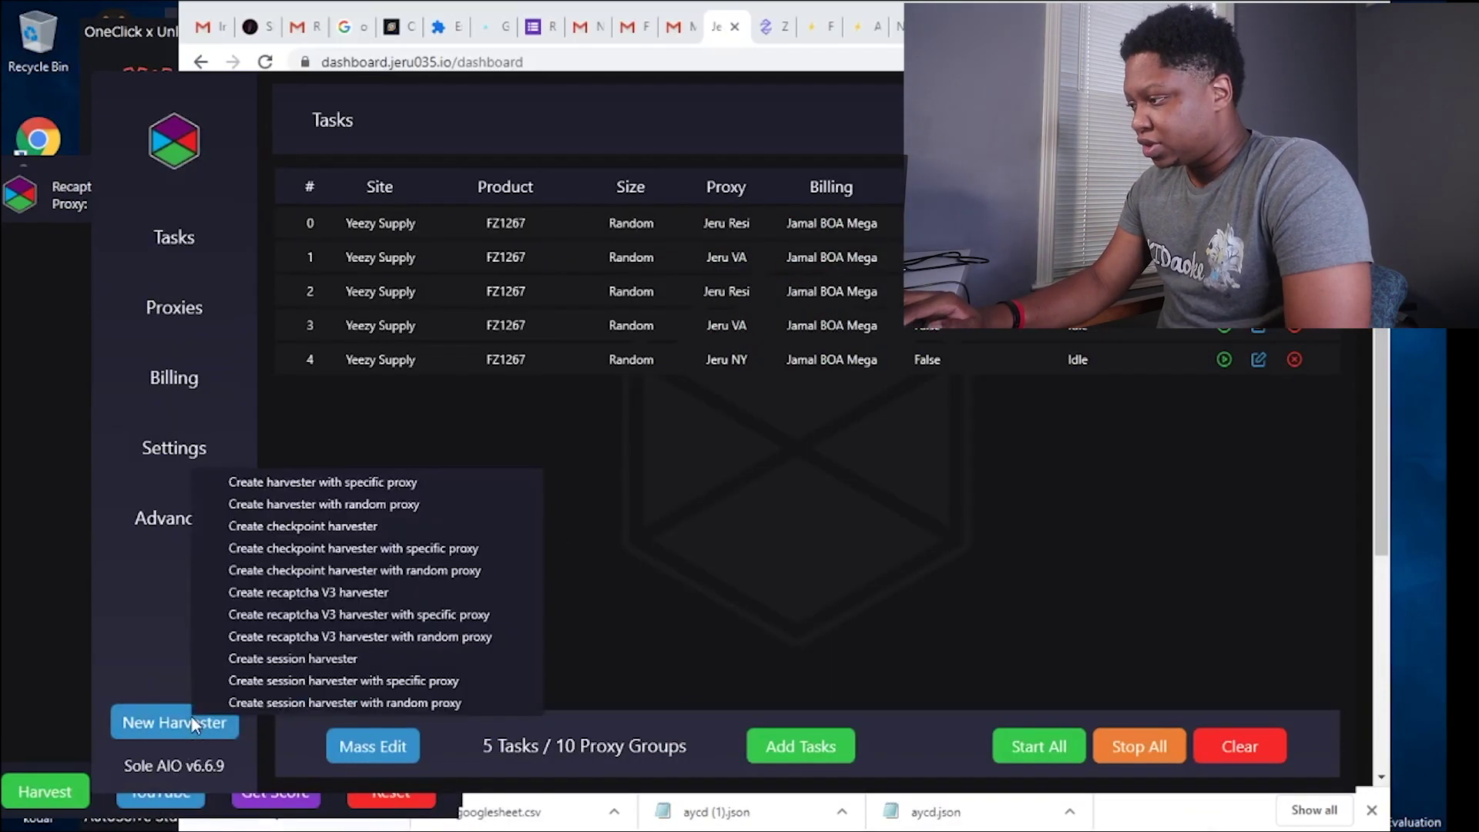
pyautogui.click(321, 684)
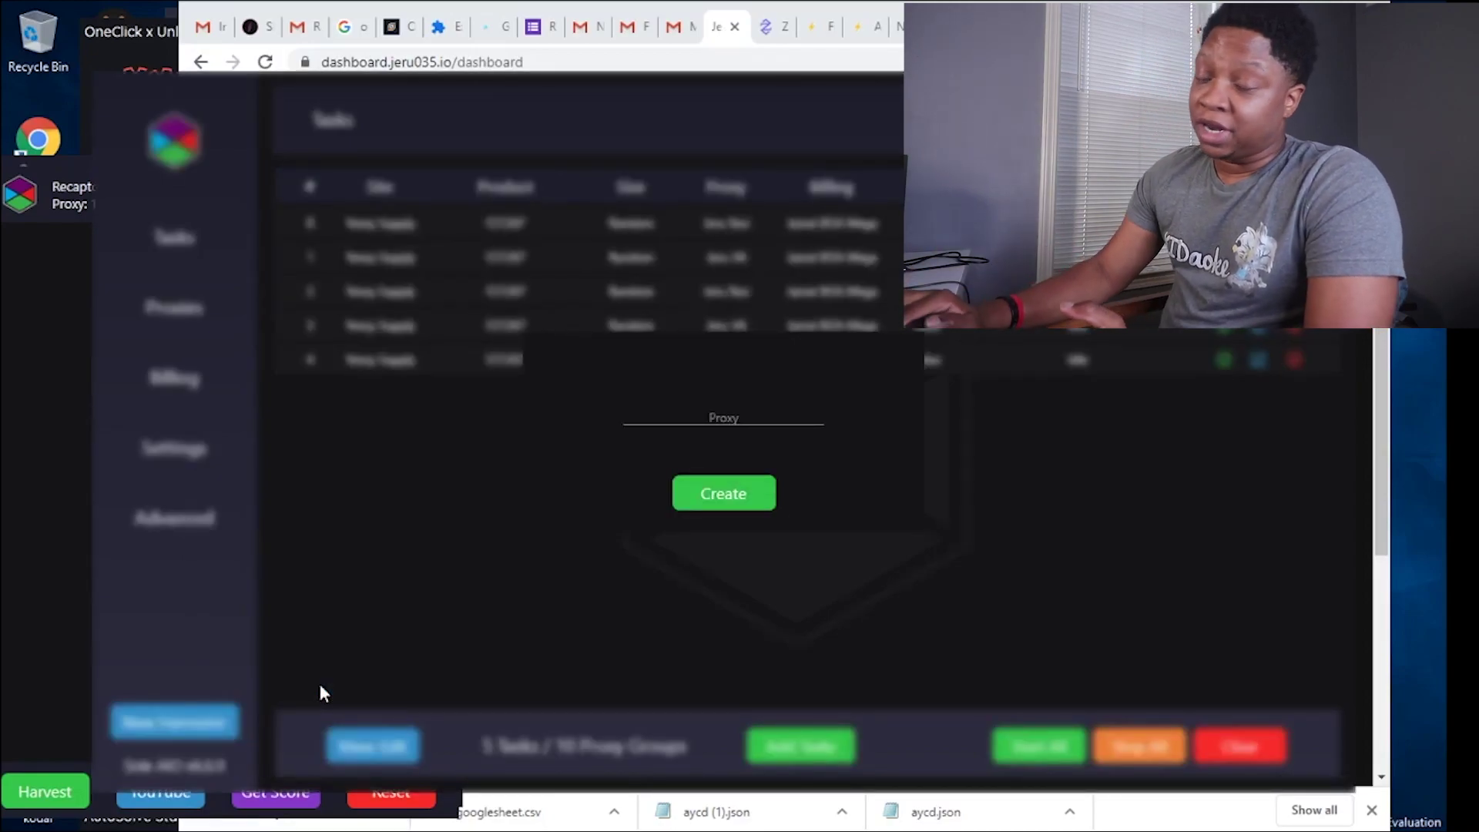
pyautogui.click(725, 418)
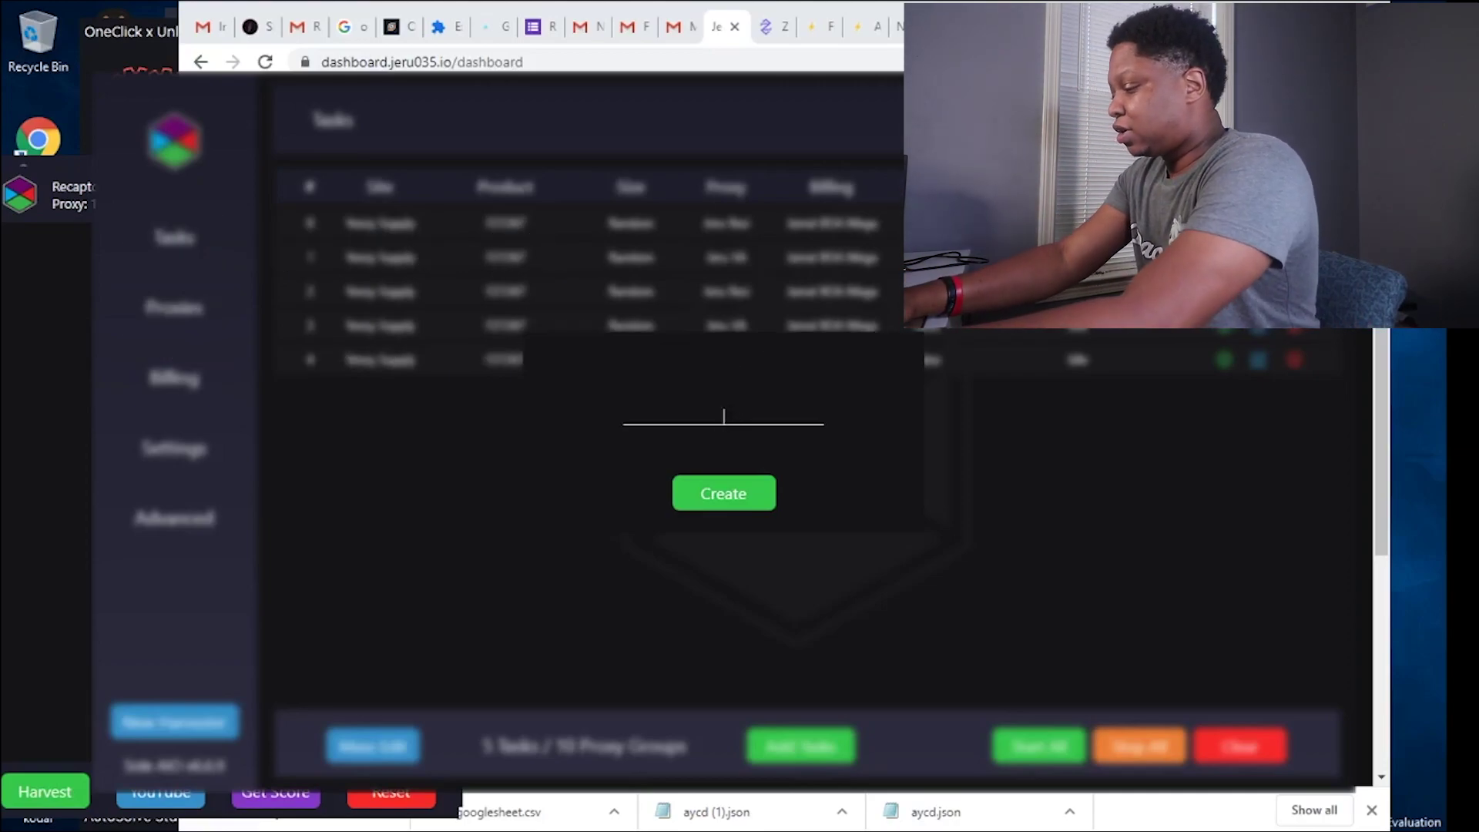
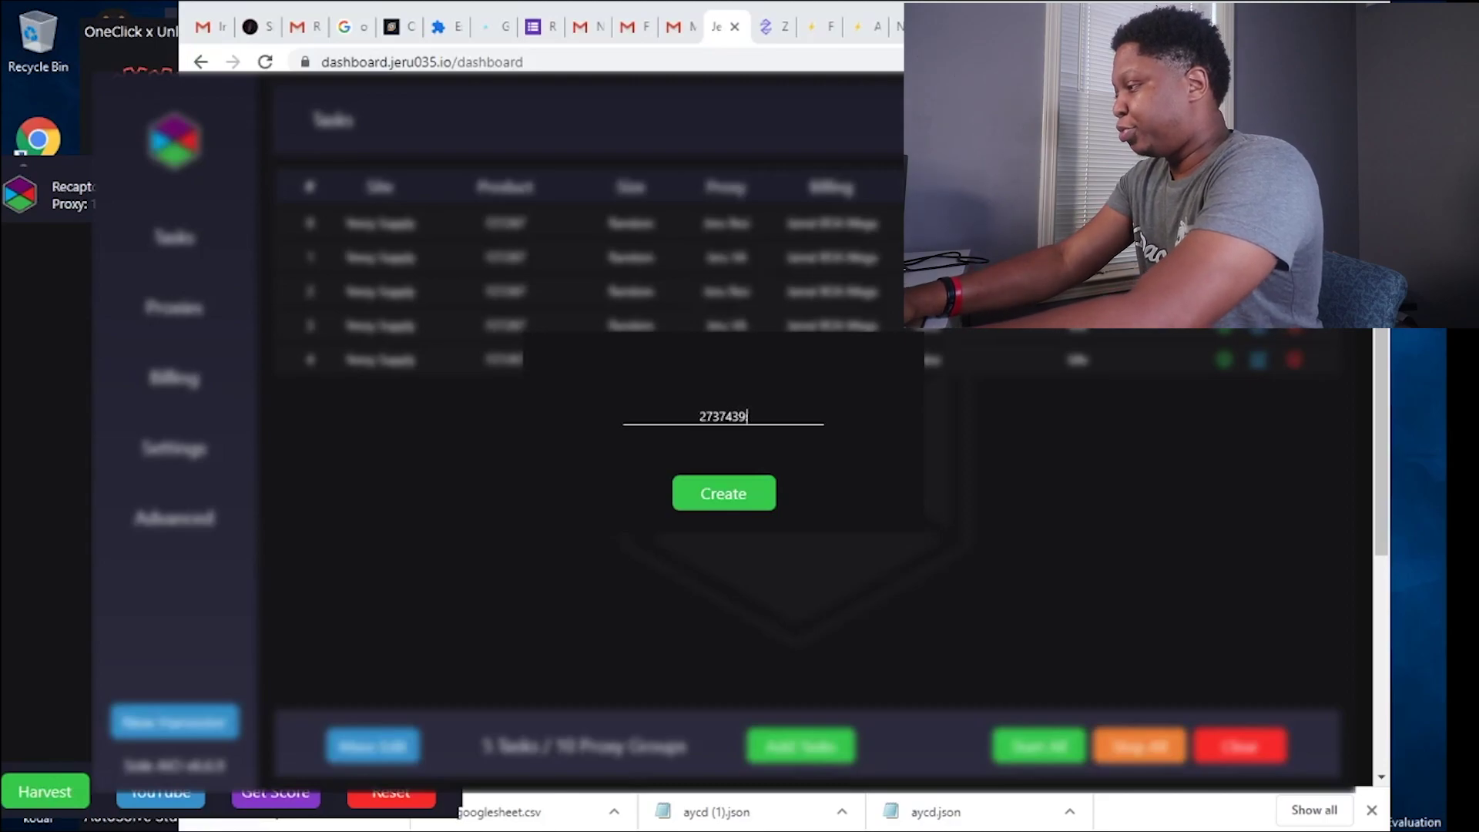
pyautogui.click(714, 501)
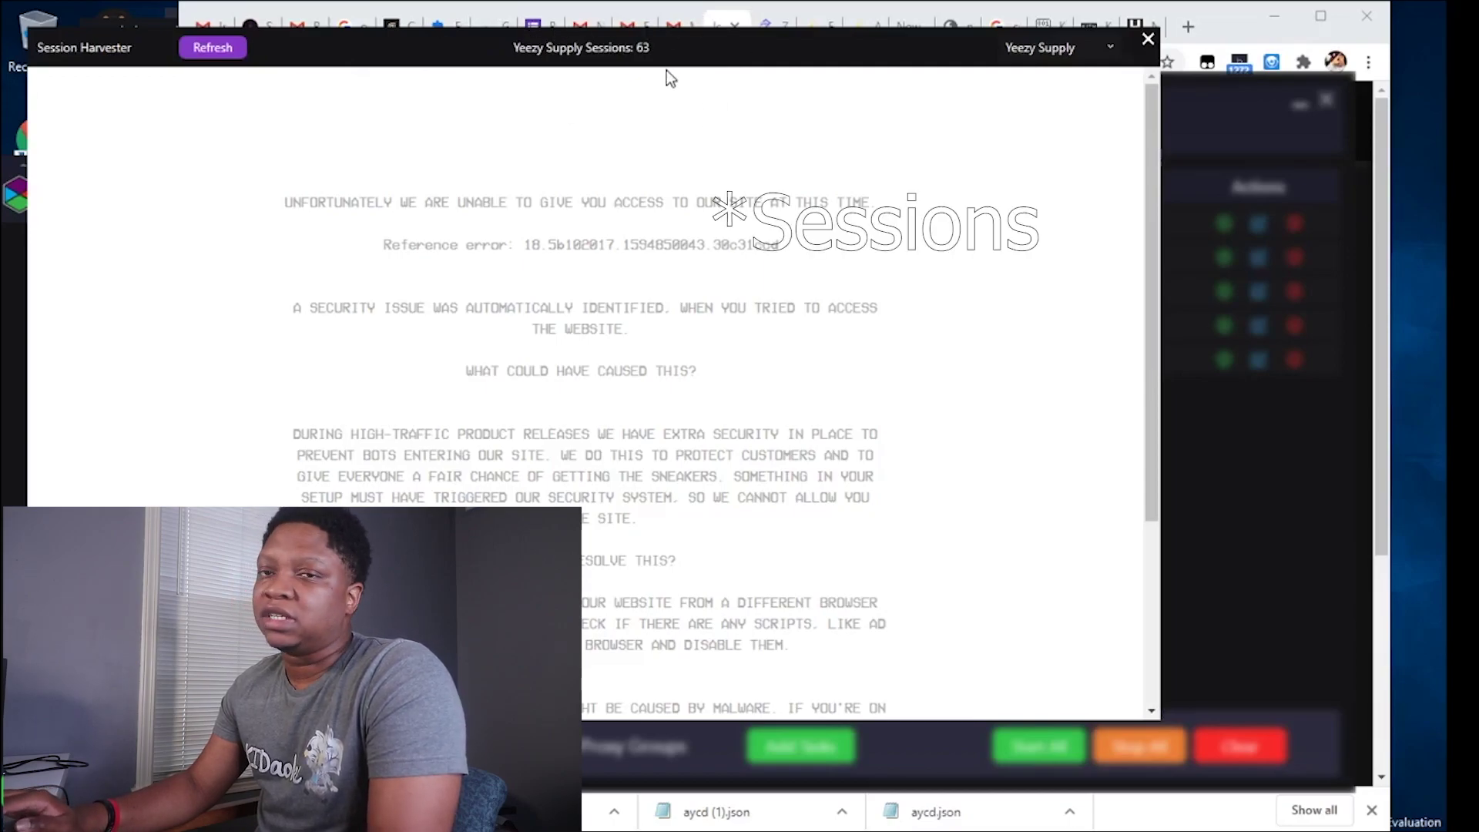
# Change the session harvester's site from Yeezy Supply to Adidas US.
pyautogui.click(1063, 53)
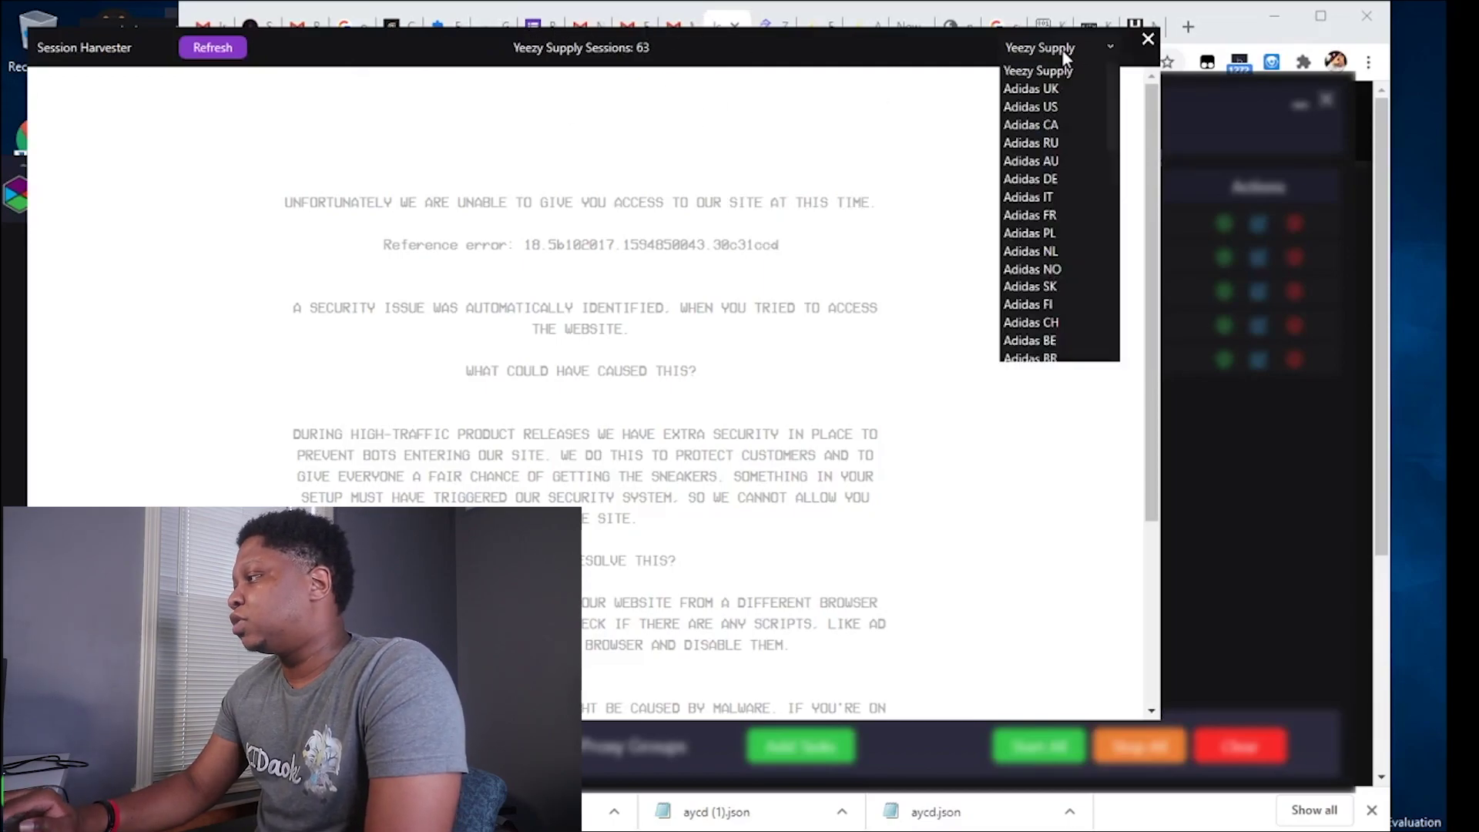
pyautogui.scroll(-10, 1058, 180)
pyautogui.scroll(10, 1054, 162)
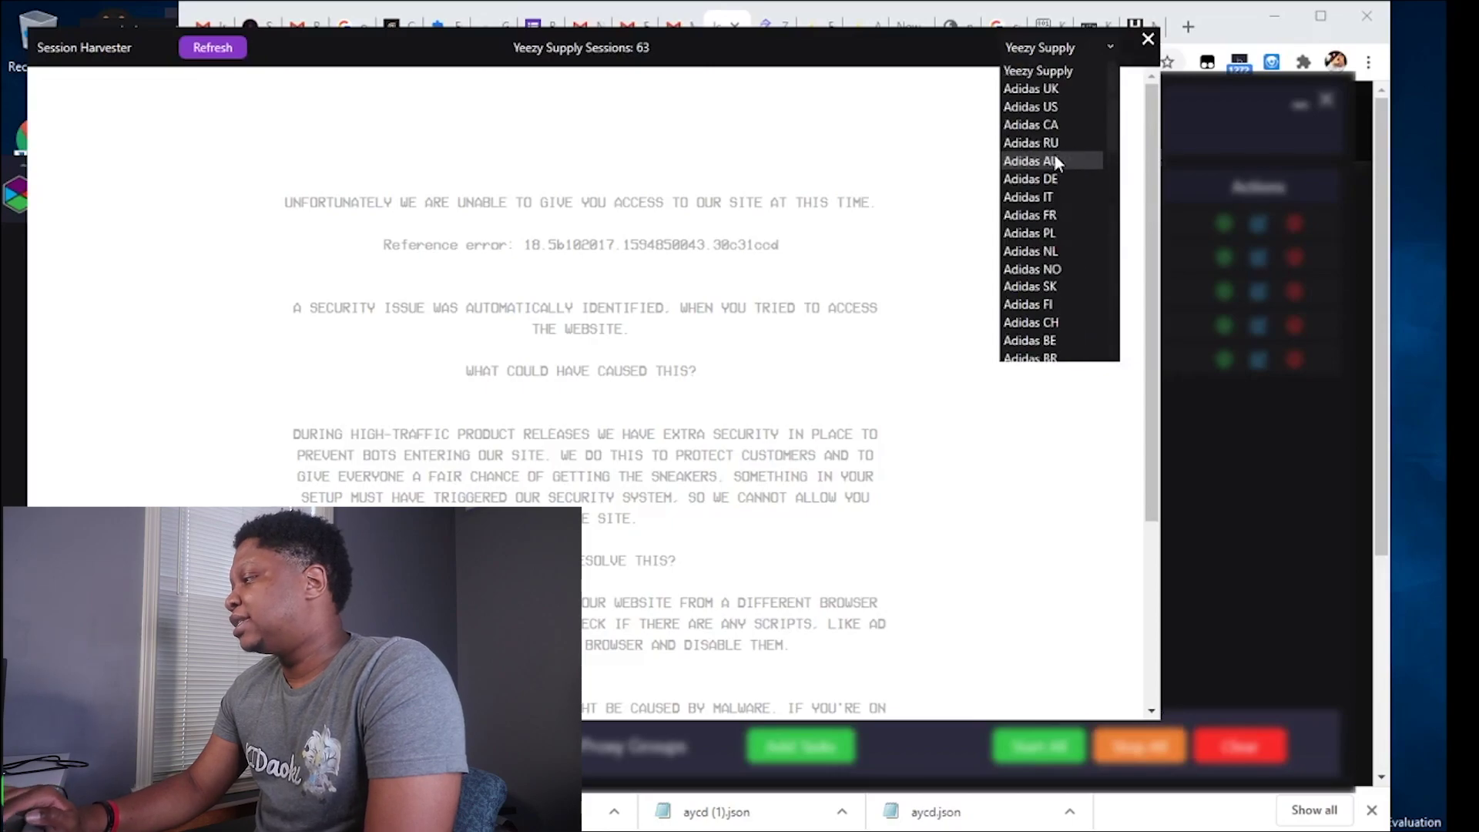
pyautogui.click(1057, 107)
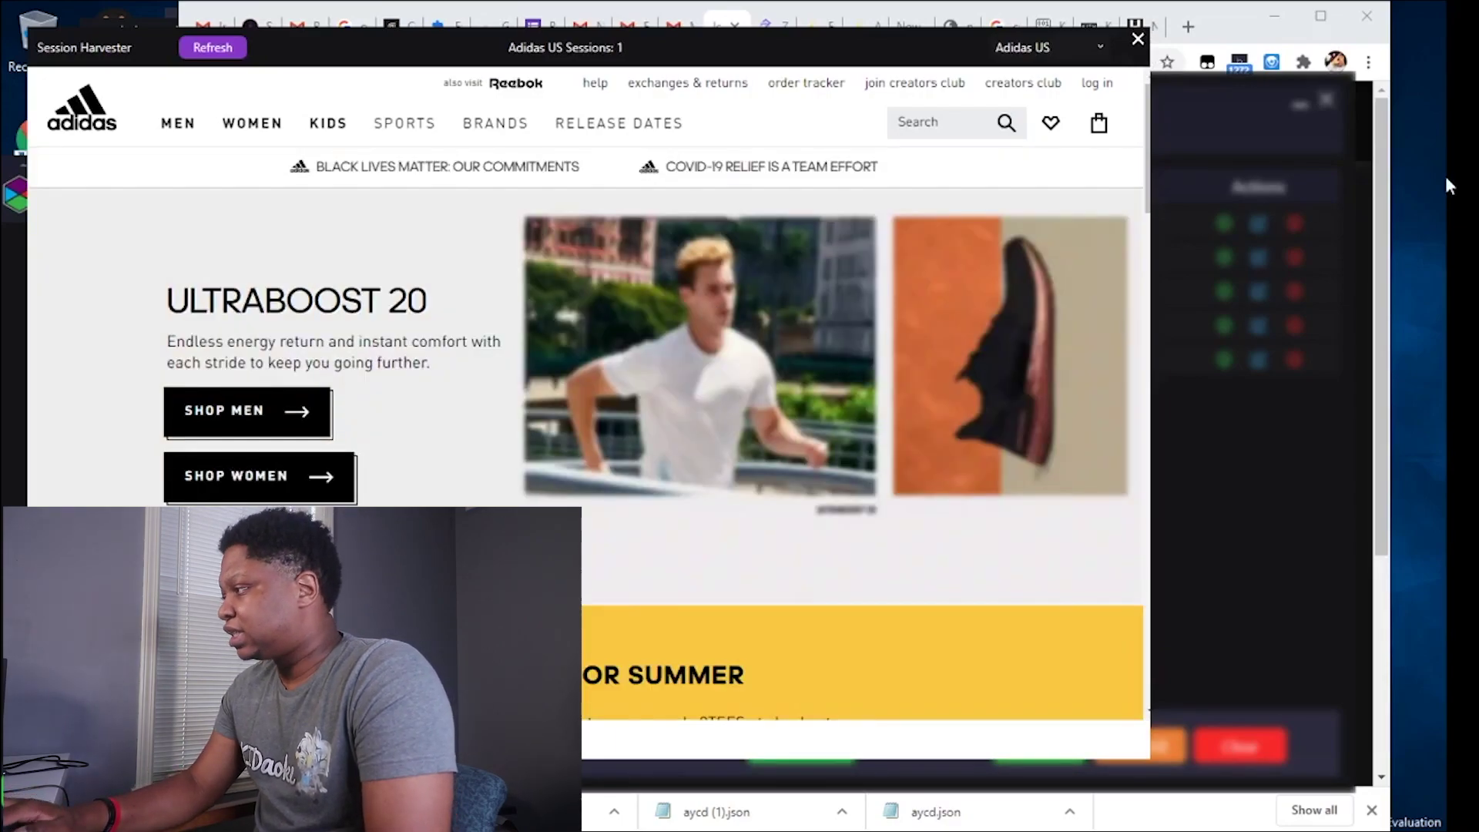
# Close the harvester and fill an Adidas task: region US, PID FZ1276, size Random.
pyautogui.click(1139, 40)
pyautogui.click(801, 746)
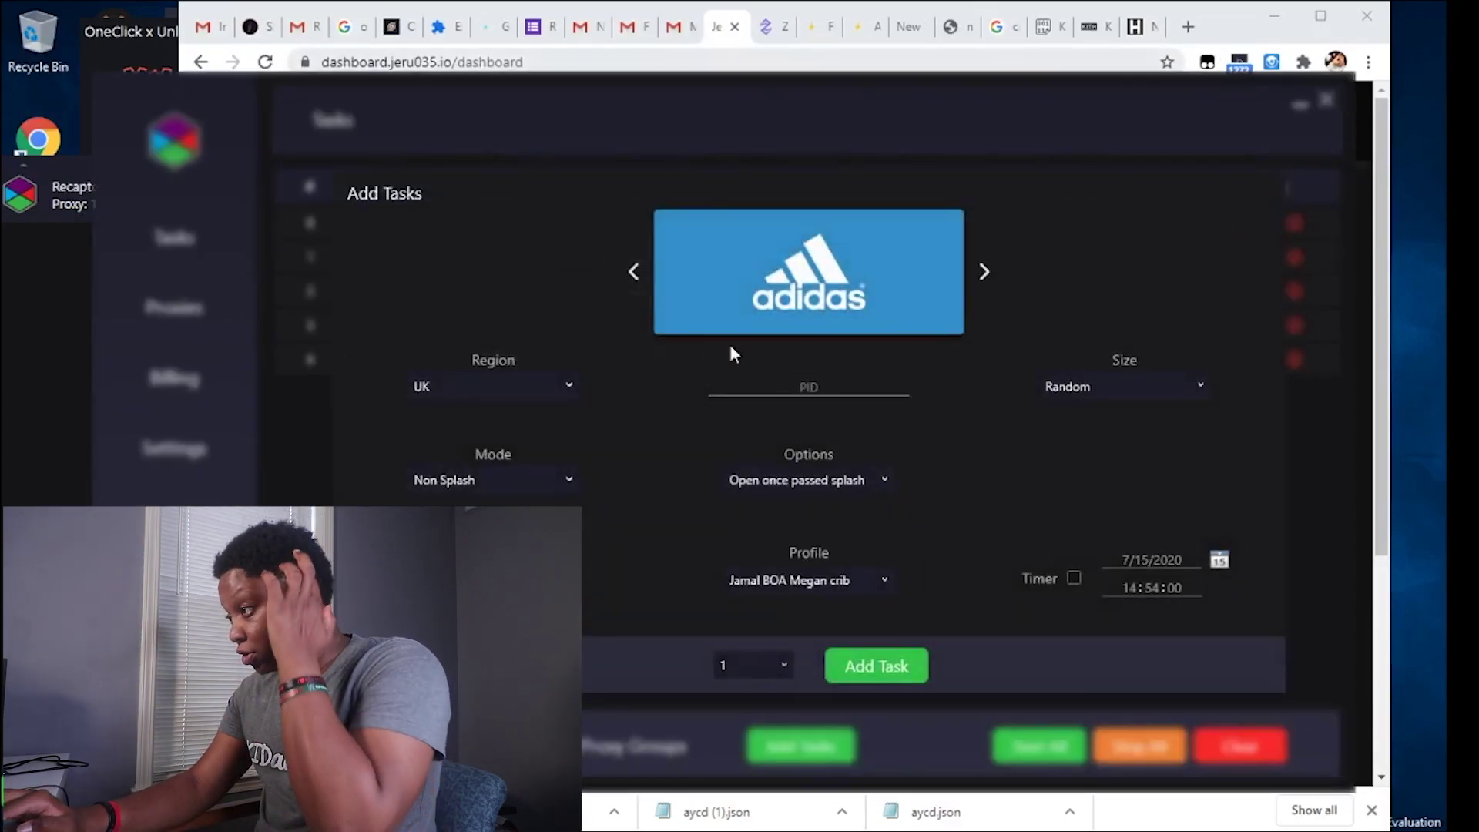
pyautogui.click(567, 387)
pyautogui.click(472, 423)
pyautogui.click(809, 387)
pyautogui.write('FZ1276')
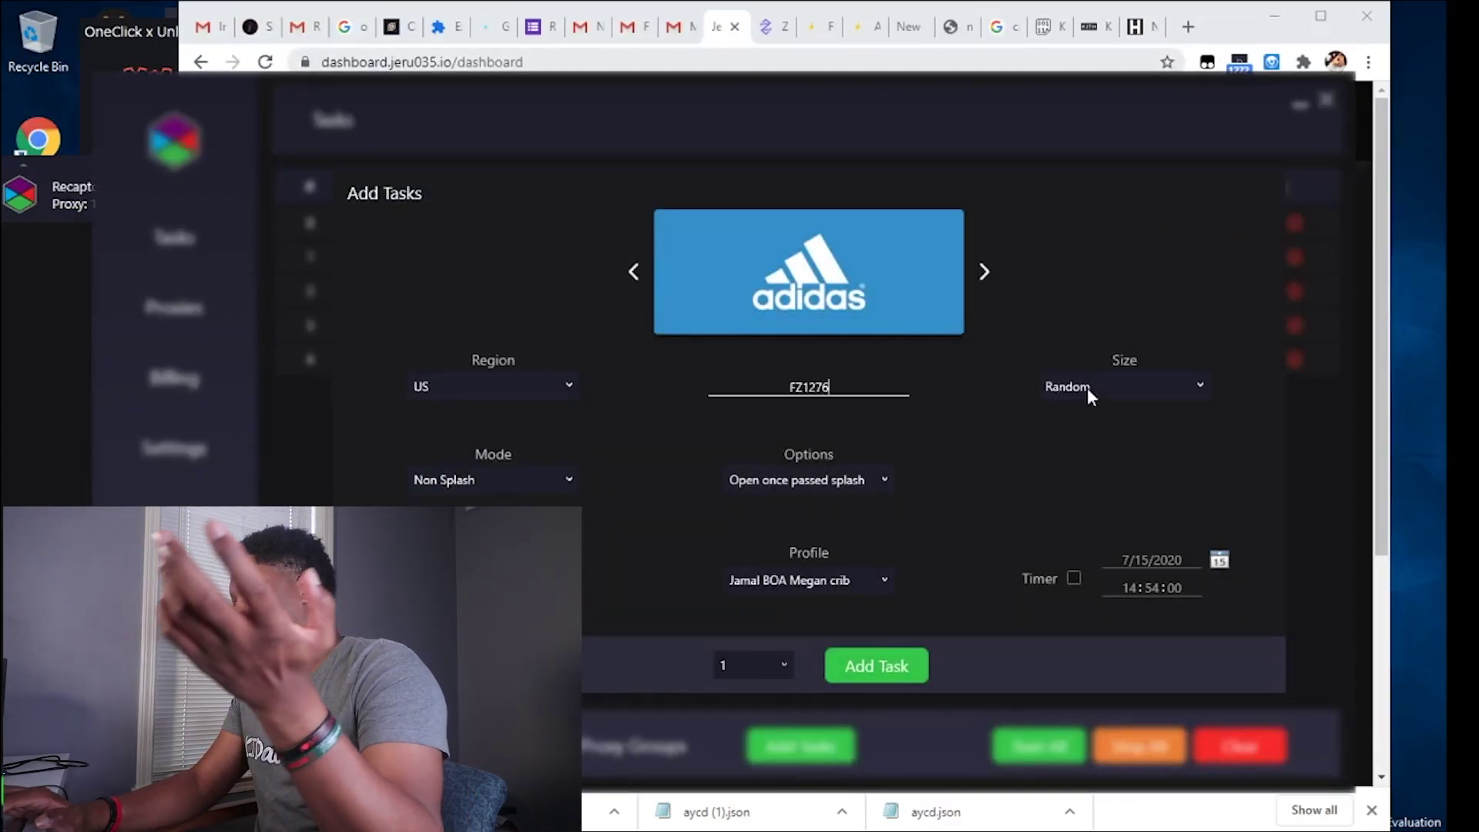
pyautogui.click(1088, 387)
pyautogui.click(1088, 387)
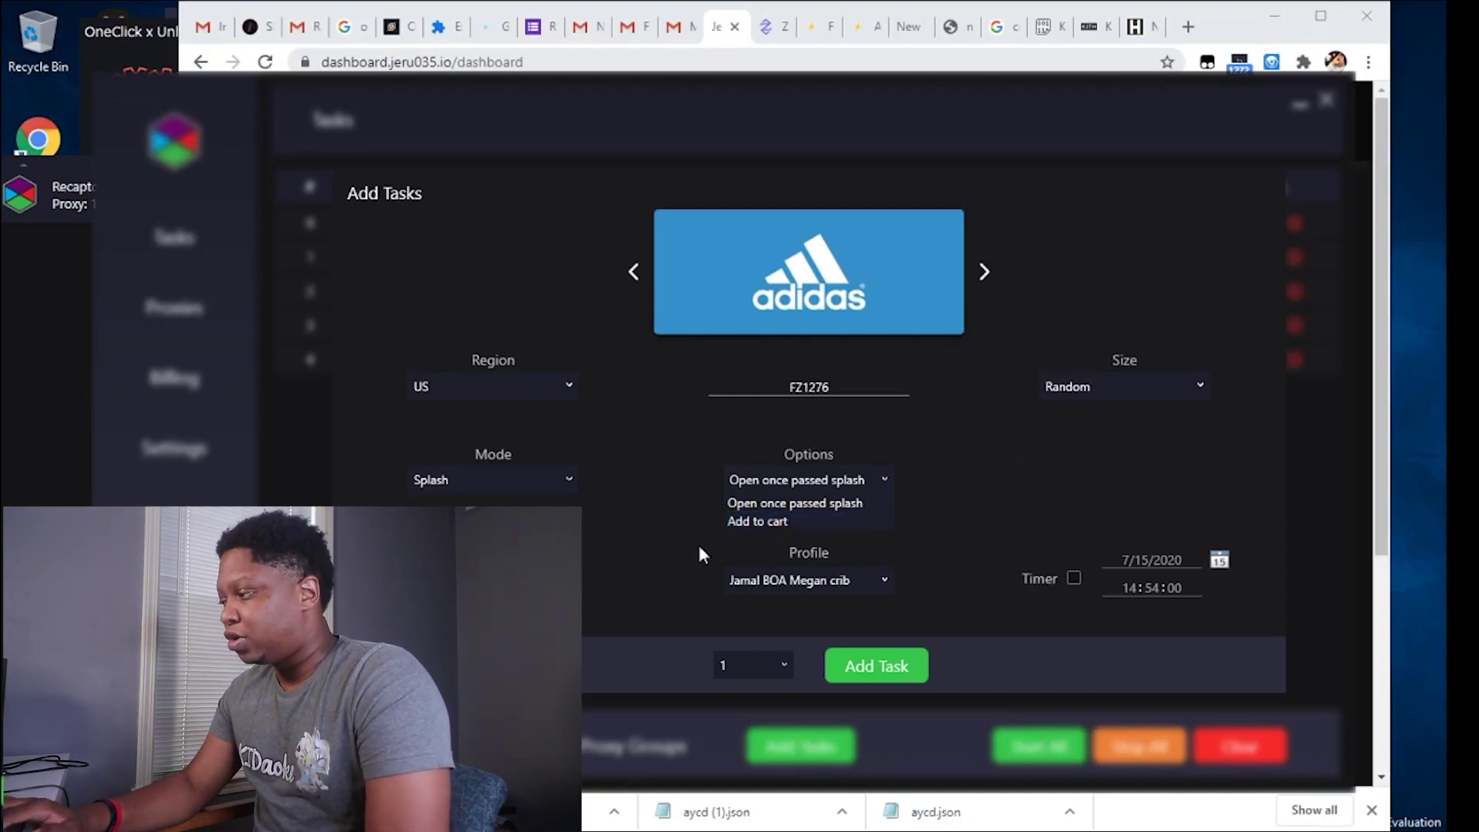
pyautogui.press('Escape')
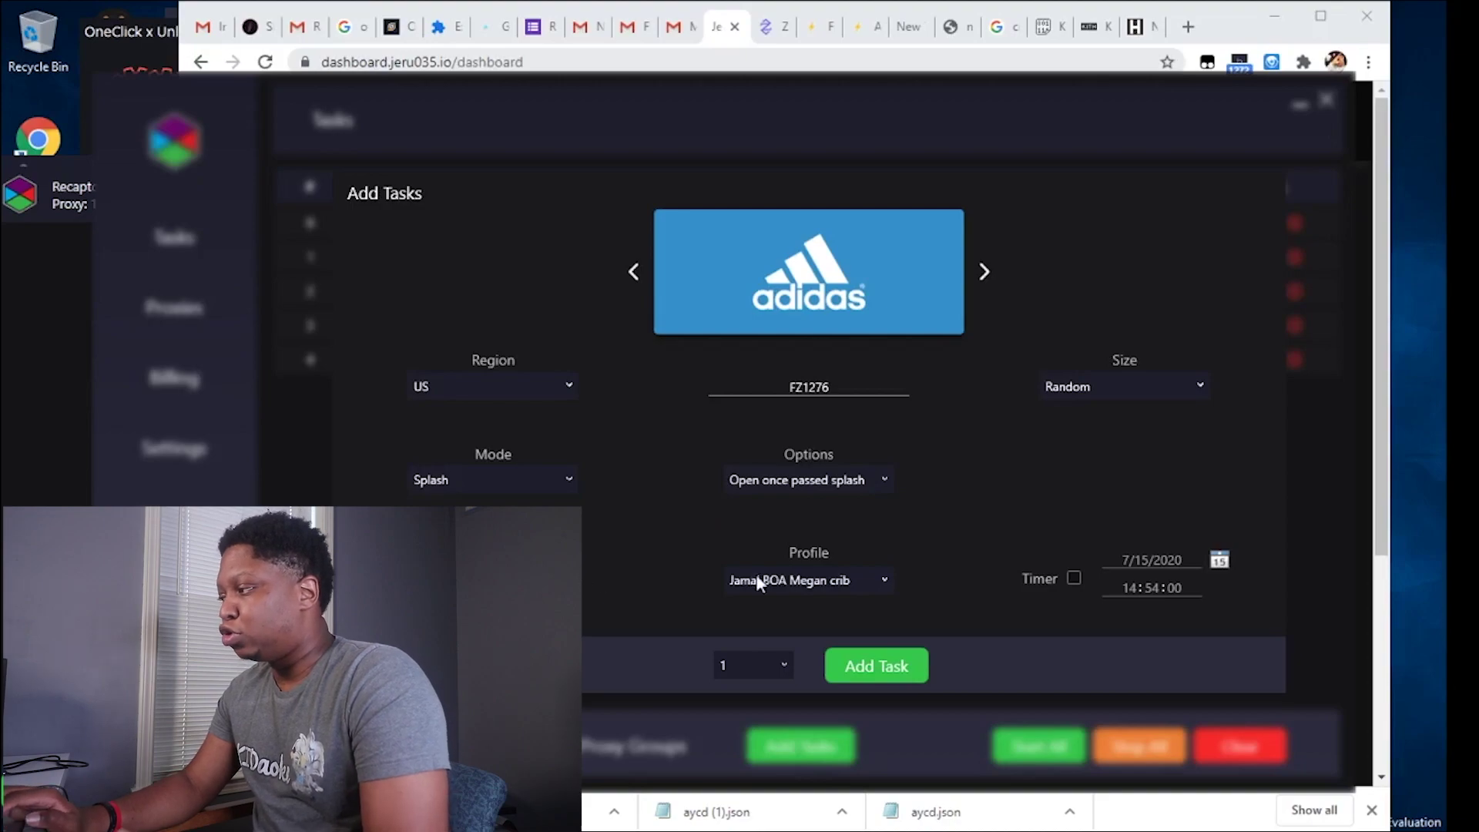